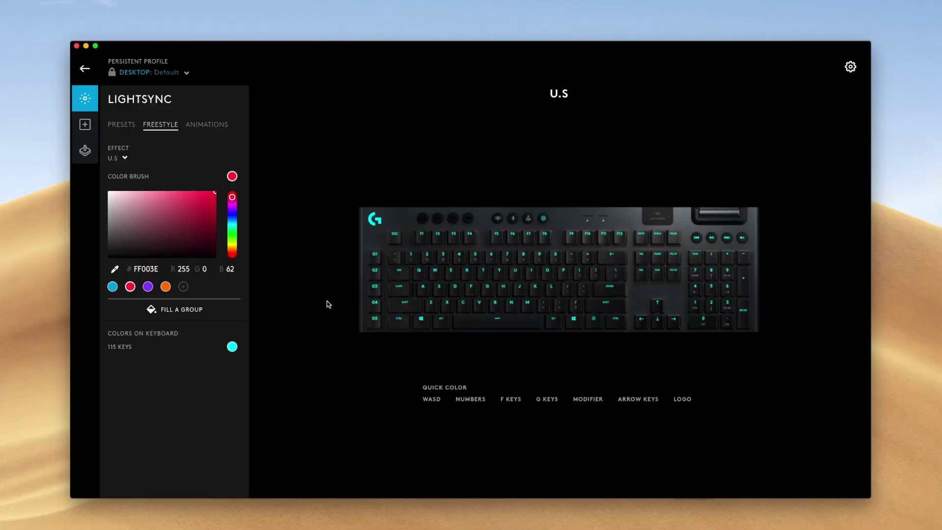
- Paint the G915's G logo red, then select and deselect the G HUB heading in Chrome
click(685, 401)
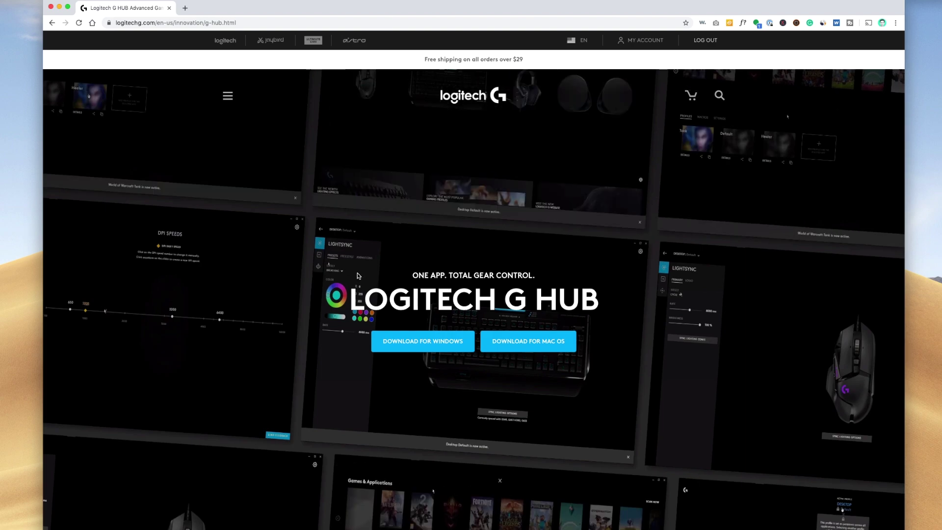
drag(403, 278, 586, 302)
click(604, 306)
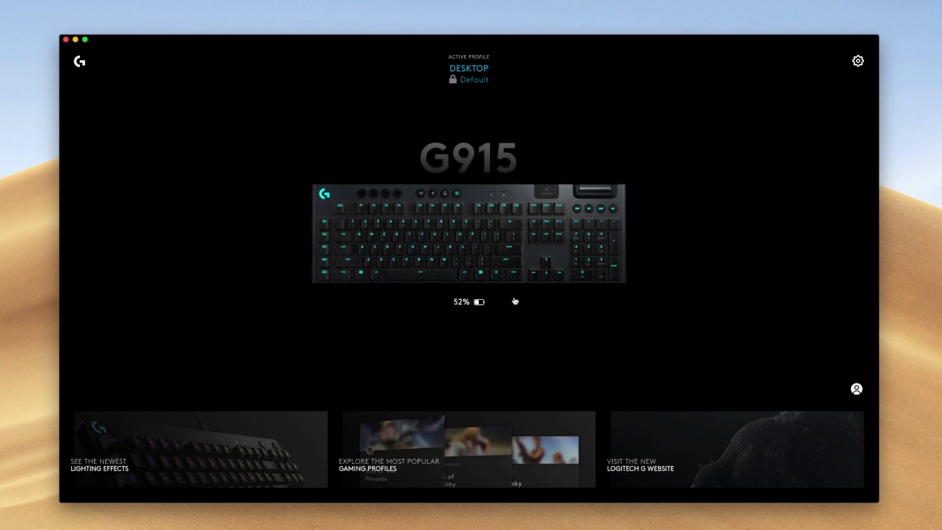
click(857, 391)
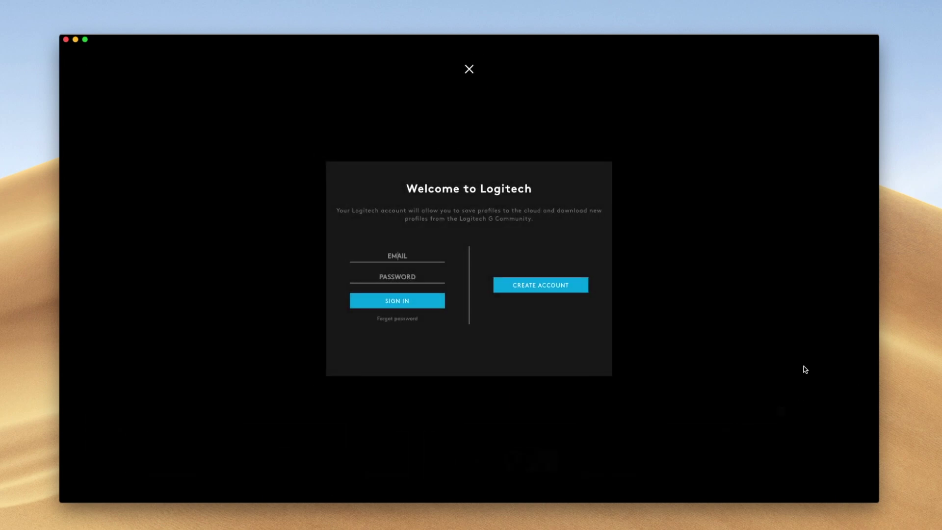
click(470, 70)
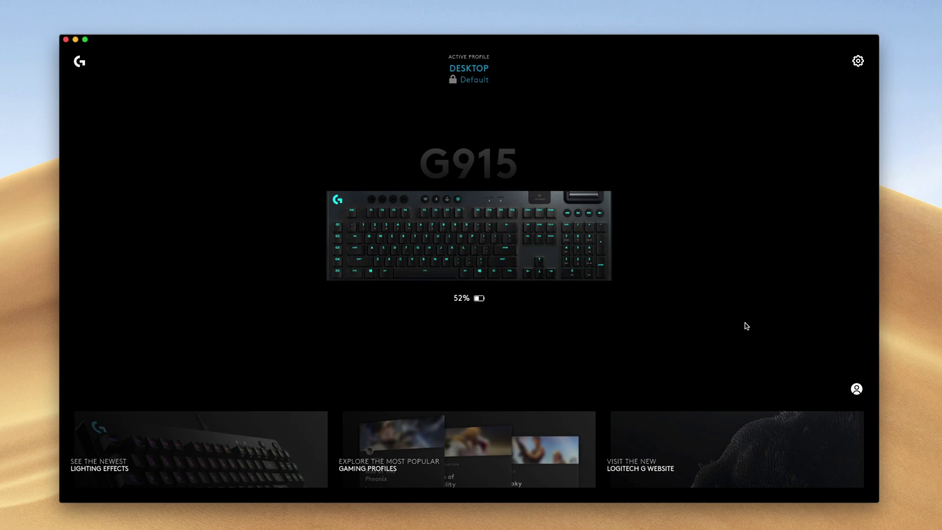
- Open G HUB settings and toggle the Always Start After Logging In option
click(859, 62)
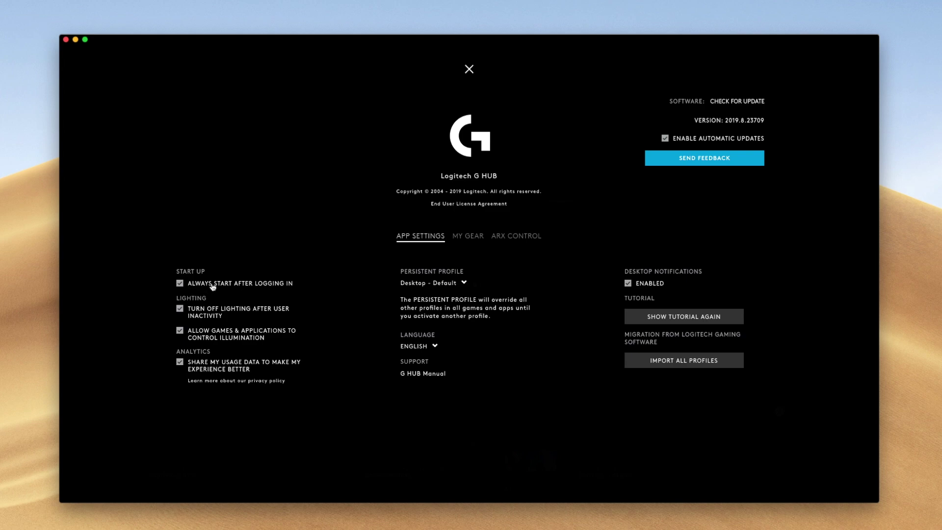
click(181, 284)
- Close settings, go to the G915's LIGHTSYNC page, then show its Assignments command list
click(469, 68)
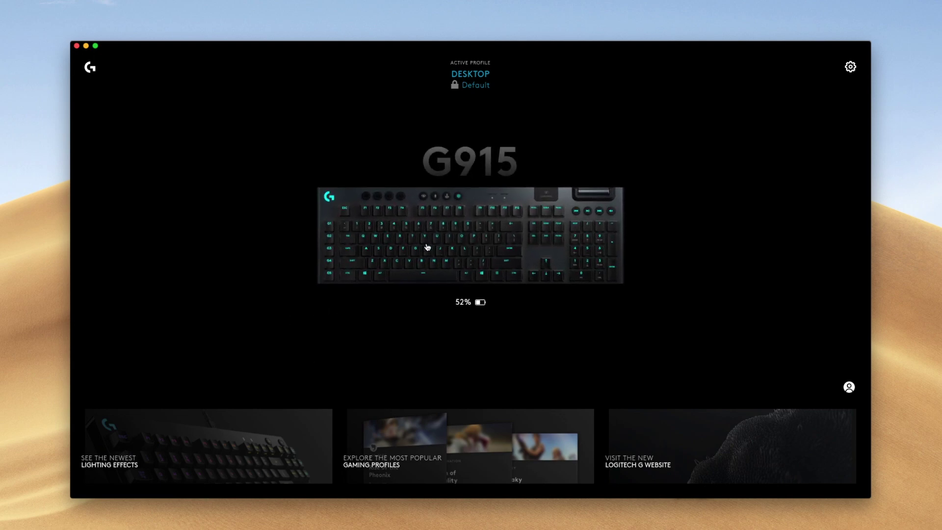
click(453, 250)
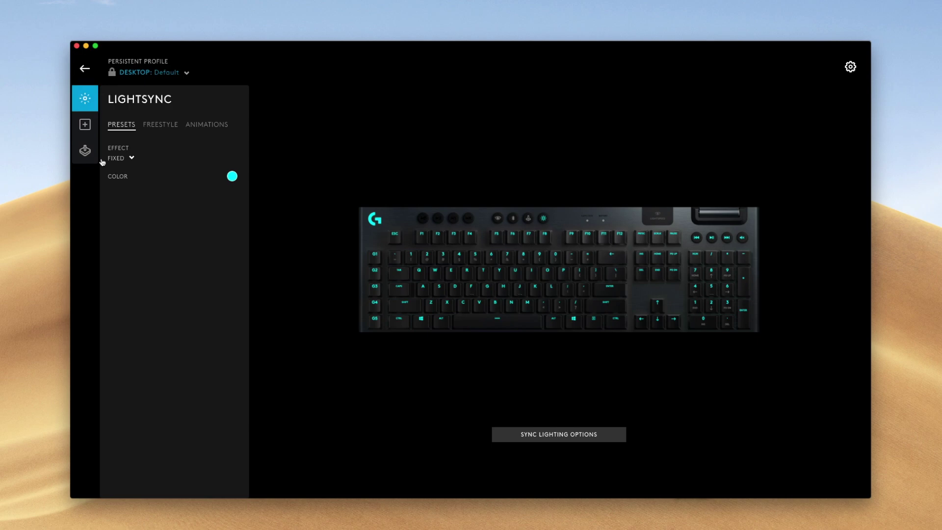
click(88, 129)
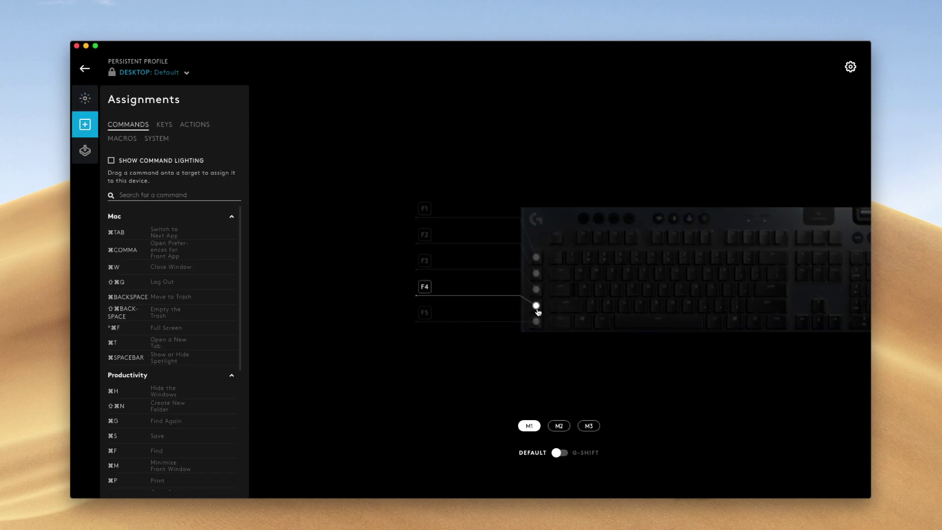
- In Game Mode, disable the numpad keys, then re-enable Num Lock, minus, plus, Enter, period and 0
click(85, 150)
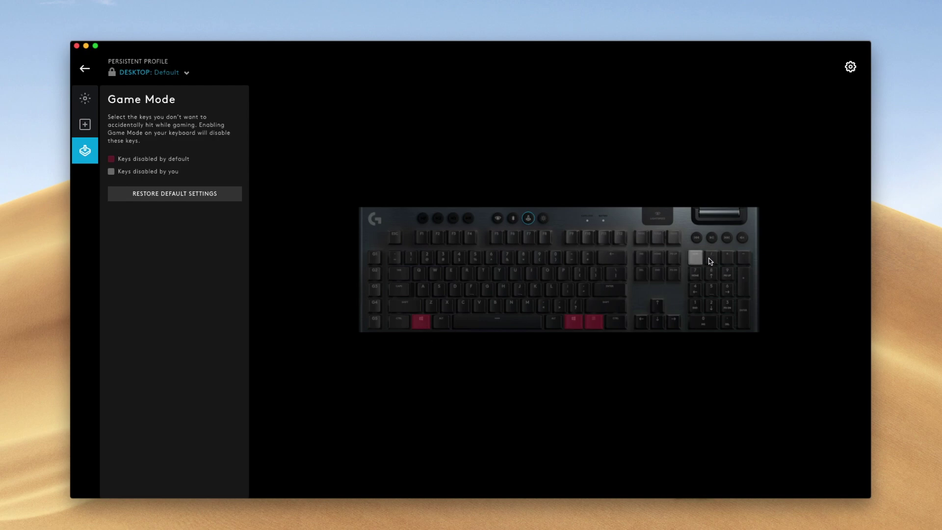
mouse_move(710, 261)
mouse_down()
mouse_move(750, 256)
mouse_move(746, 325)
mouse_move(697, 328)
mouse_up()
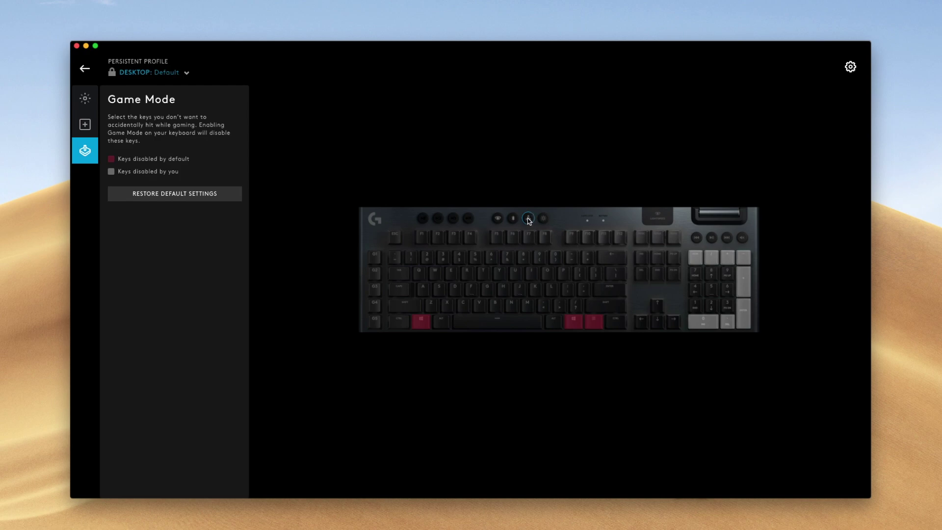
click(698, 263)
click(743, 263)
click(743, 285)
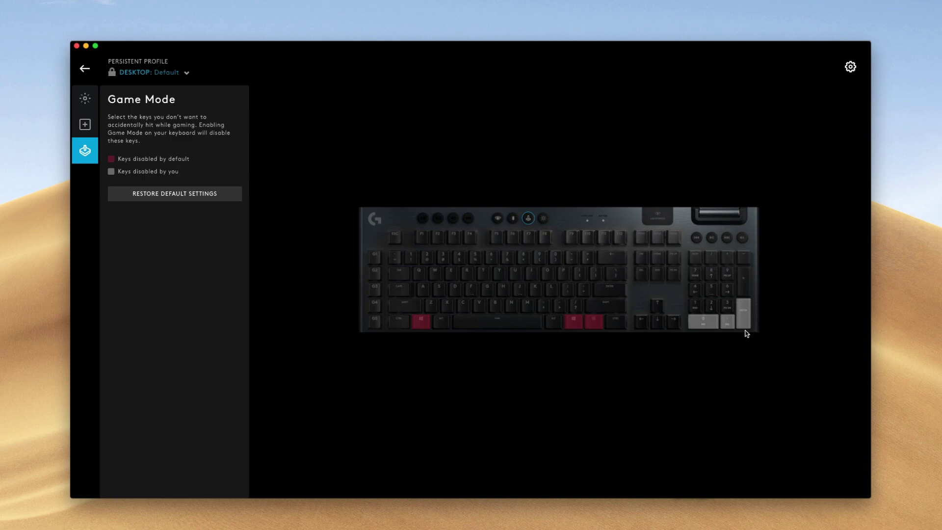
click(738, 320)
click(727, 322)
click(704, 322)
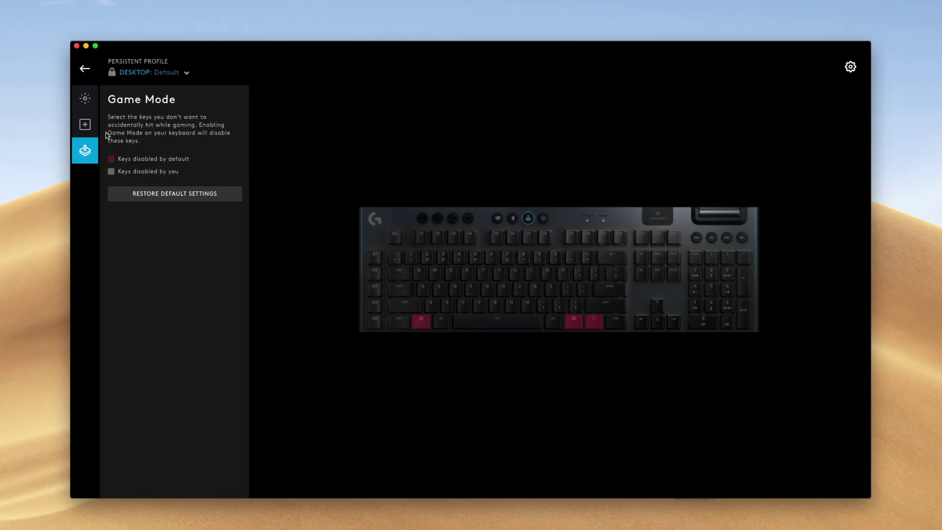
- Return to LIGHTSYNC and browse the Freestyle, Animations and Presets tabs
click(92, 102)
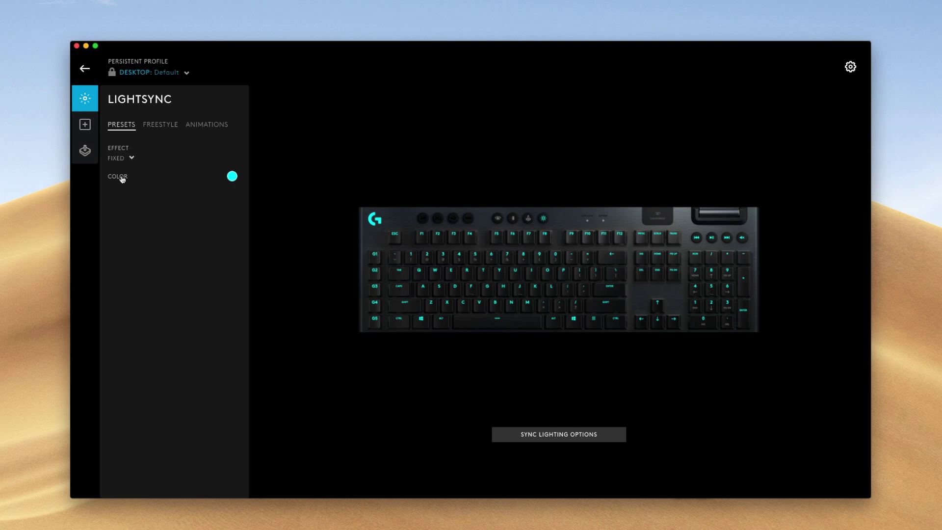
click(147, 126)
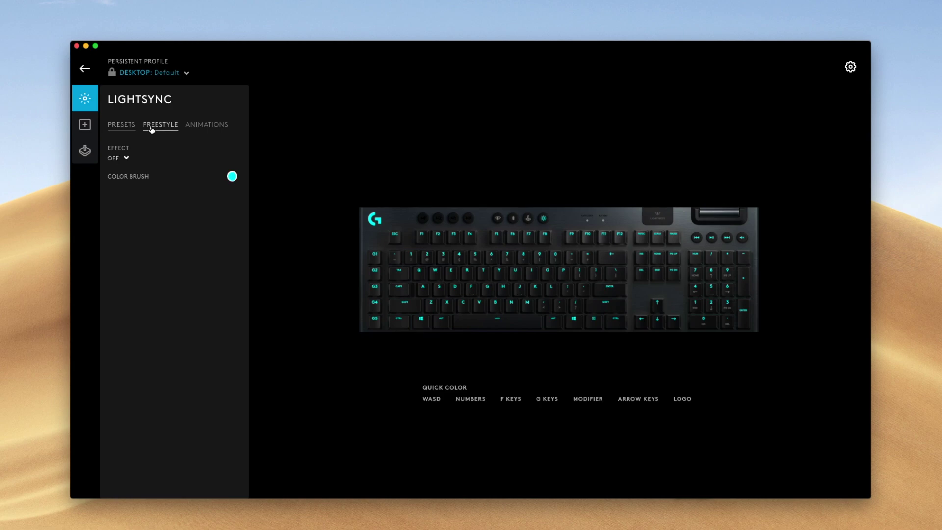
click(196, 125)
click(118, 126)
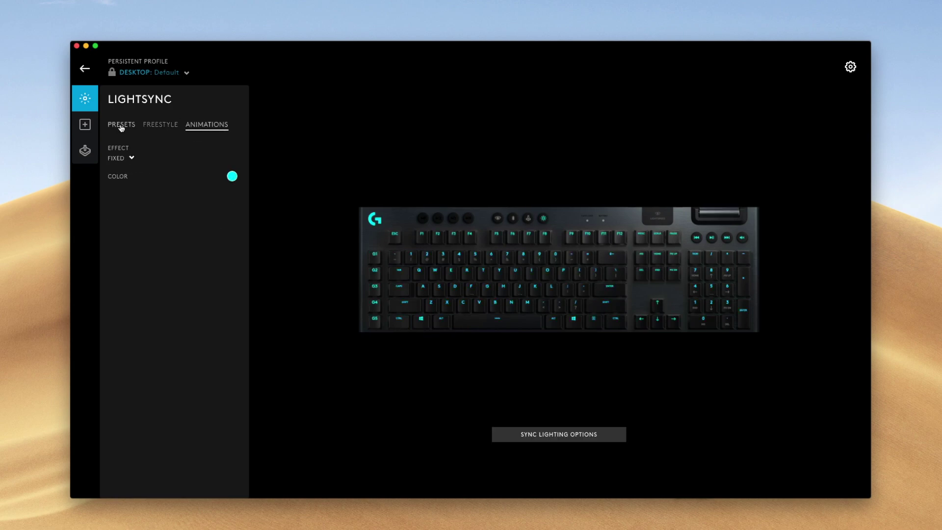
- Preview the Cycle, Color Wave, Fixed, Ripple and Echo Press preset effects
click(127, 160)
click(127, 182)
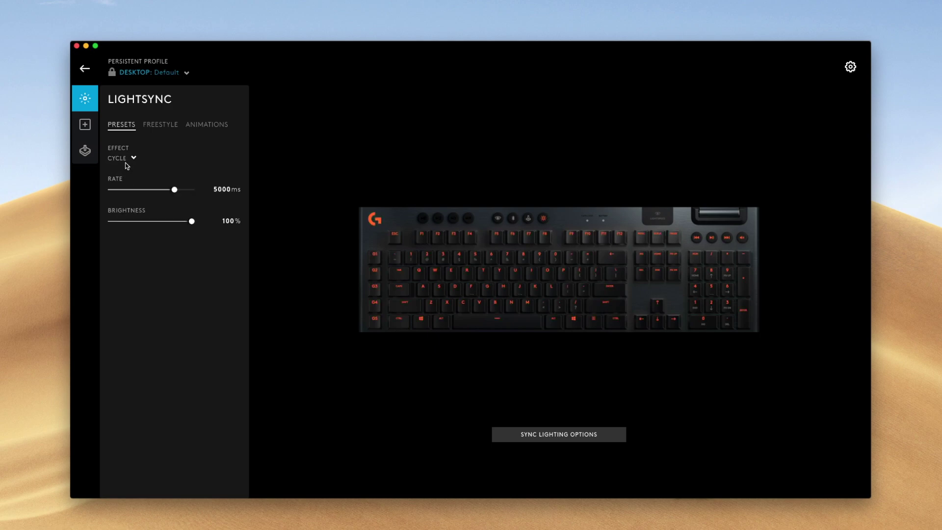
click(126, 162)
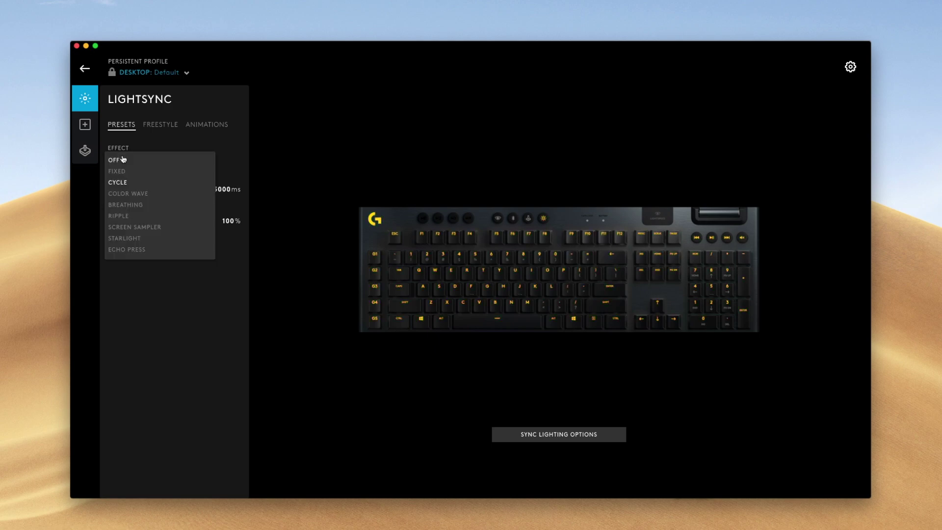
click(124, 194)
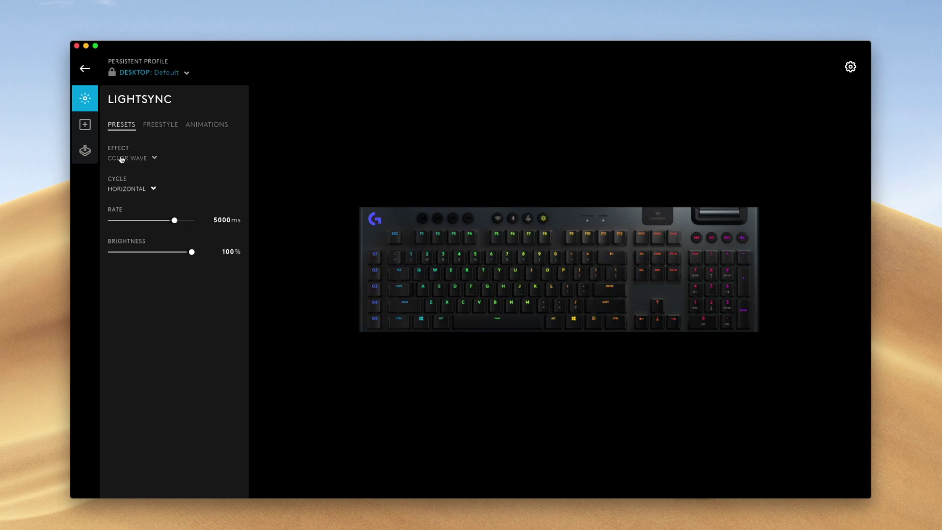
click(121, 159)
click(129, 172)
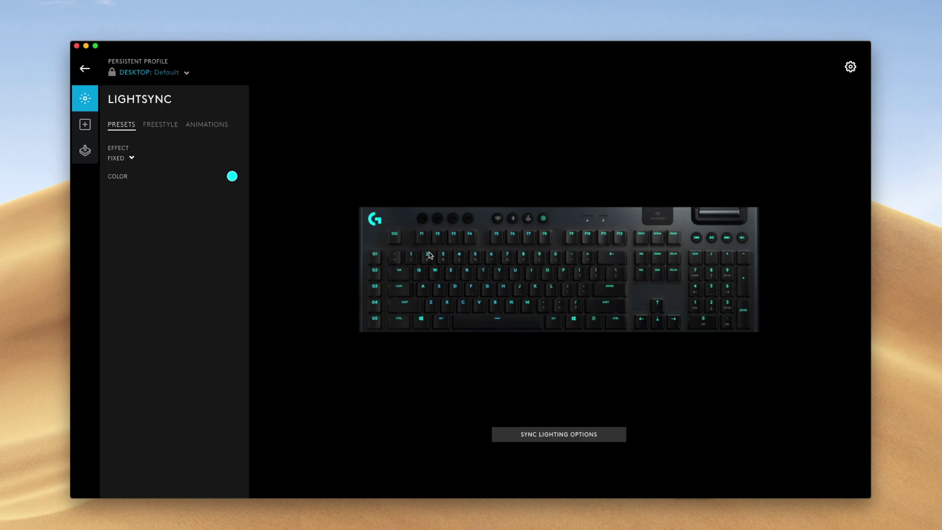
click(120, 159)
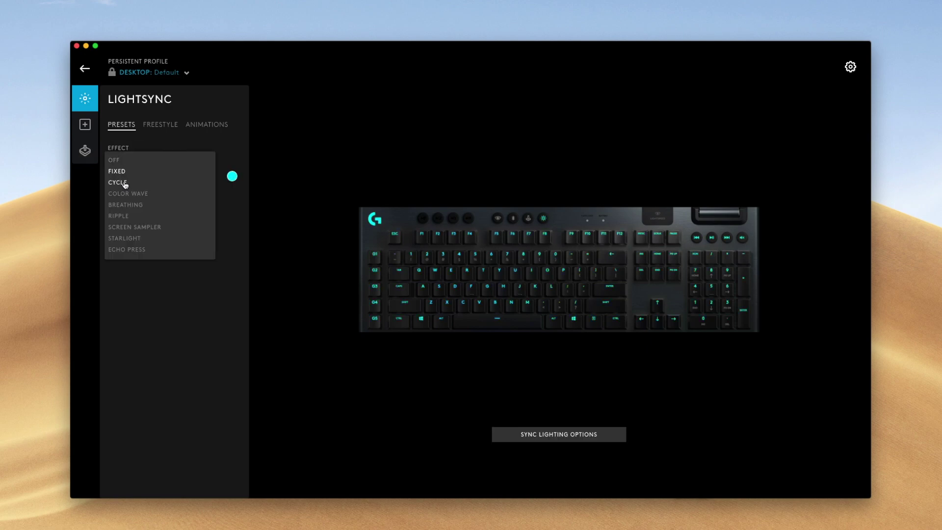
click(125, 183)
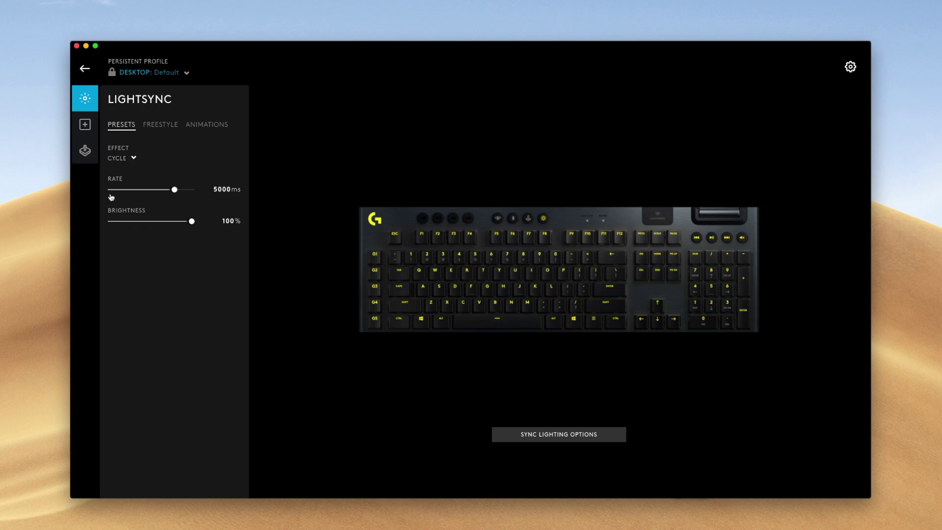
click(121, 162)
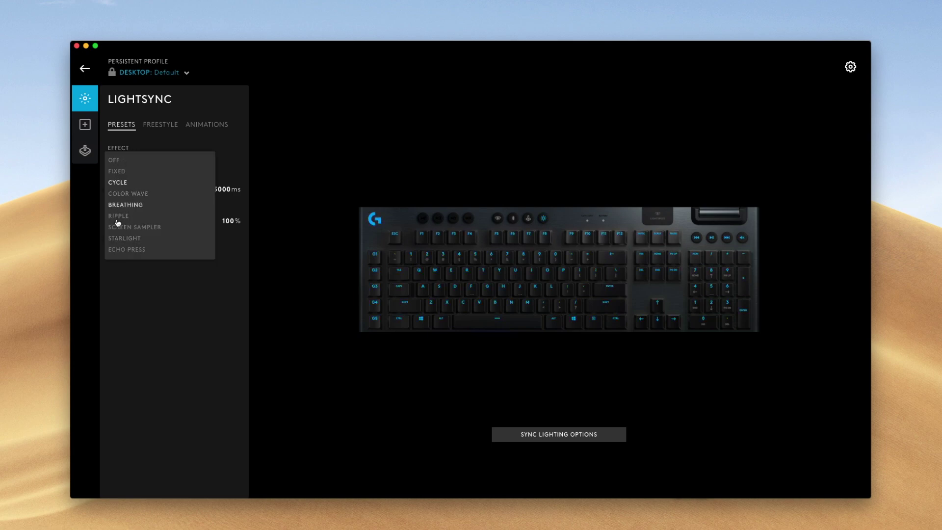
click(118, 223)
click(133, 158)
click(132, 250)
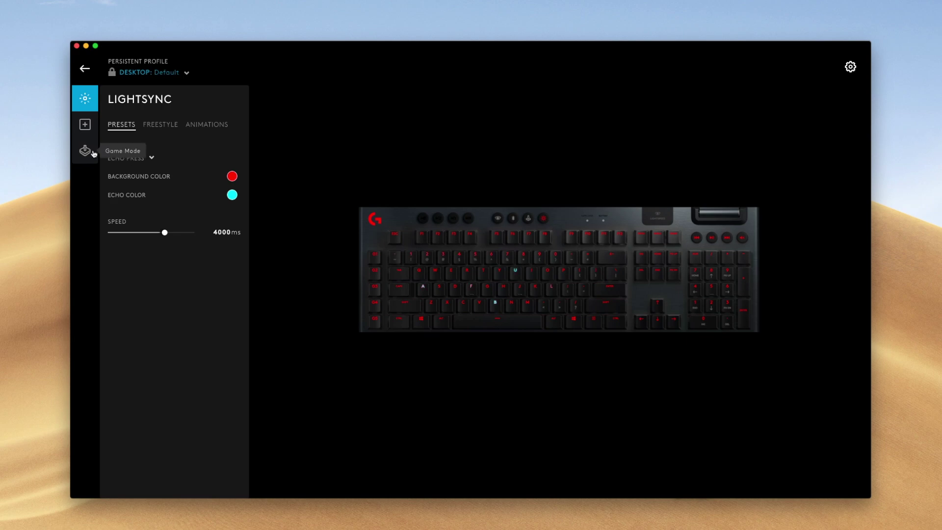
- Keep Echo Press as the preset effect and move to Freestyle lighting
click(137, 159)
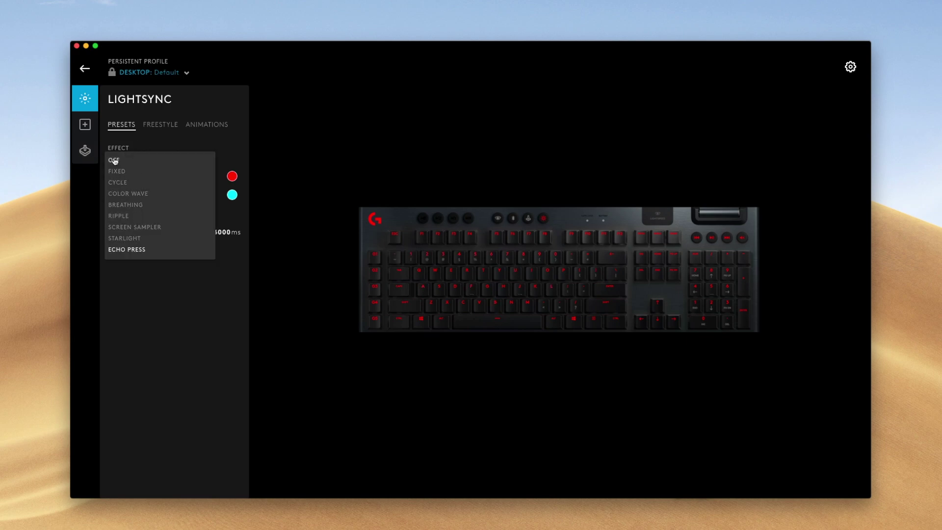
click(170, 295)
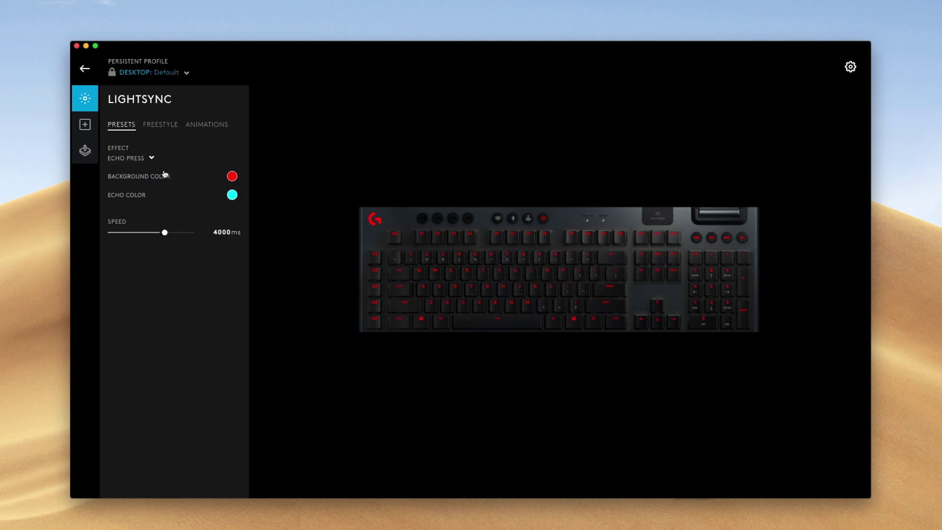
click(134, 159)
click(153, 367)
click(155, 126)
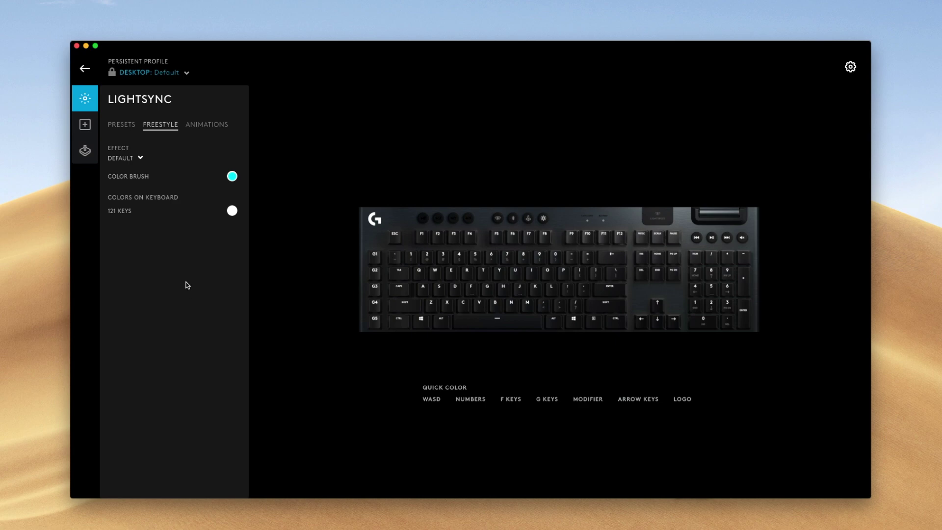
- Add a new freestyle effect and begin renaming it to U.S
click(129, 159)
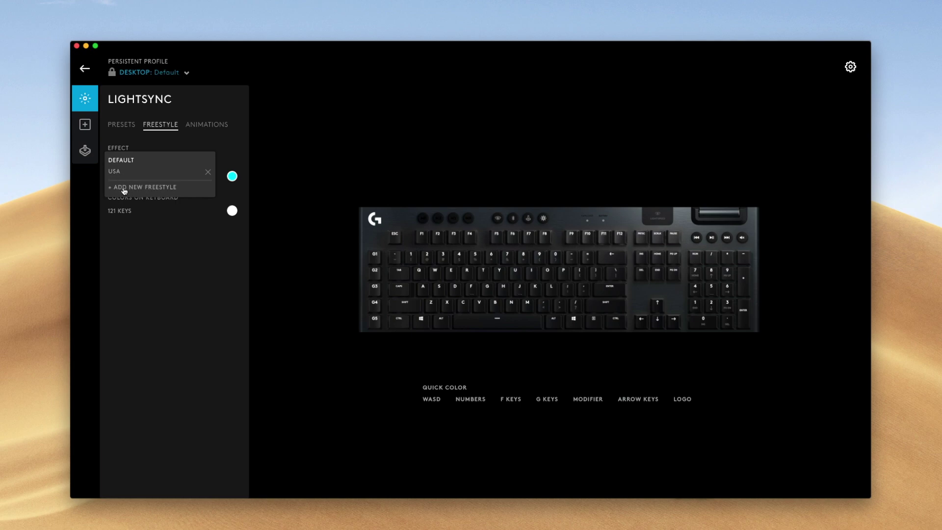
click(123, 187)
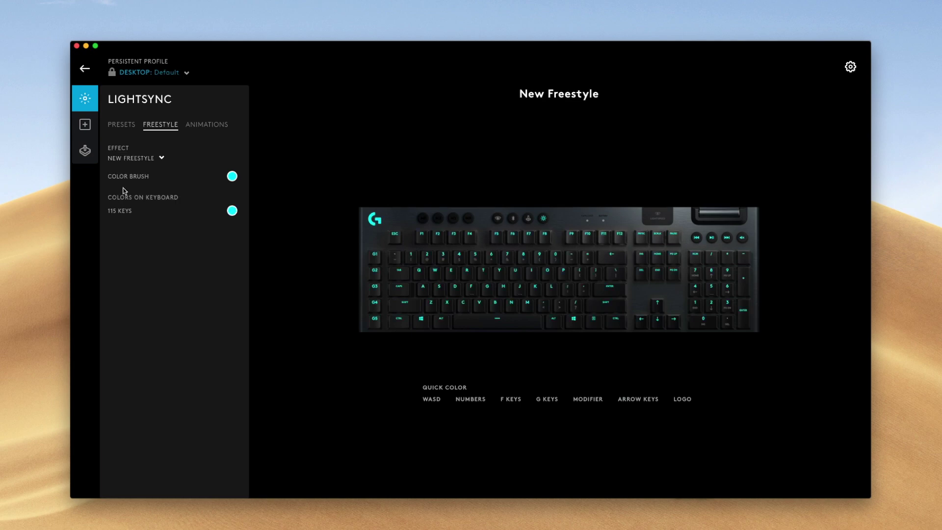
click(572, 91)
text(US)
key(BackSpace)
- Finish naming the effect U.S, then paint the G logo and number row keys red
text(.S)
click(584, 122)
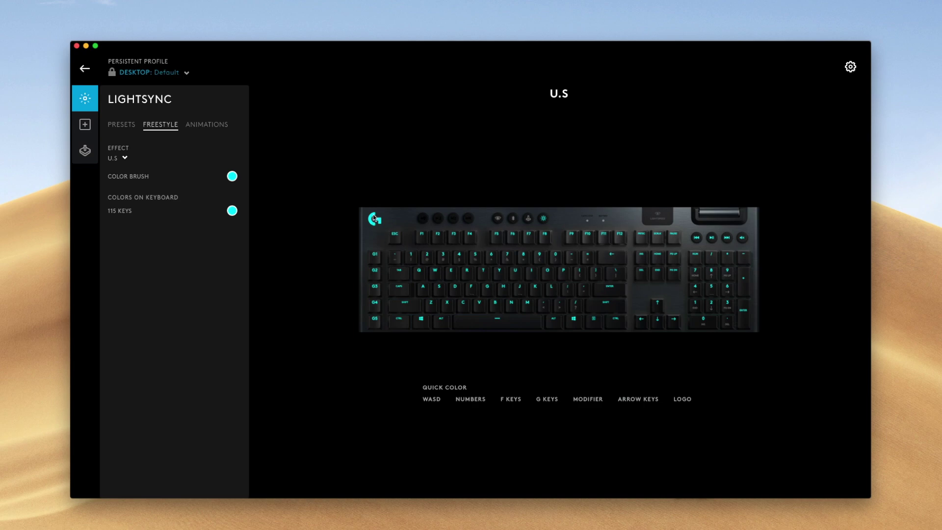
click(140, 182)
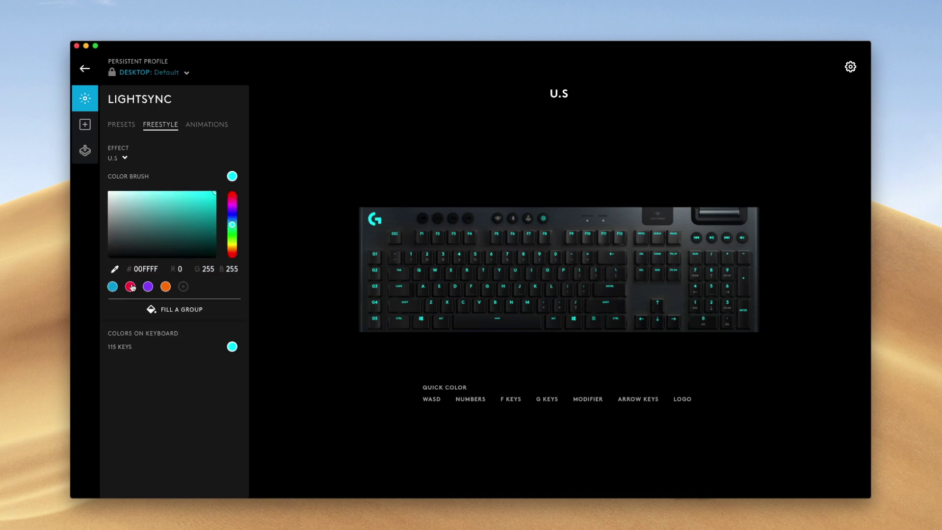
click(130, 287)
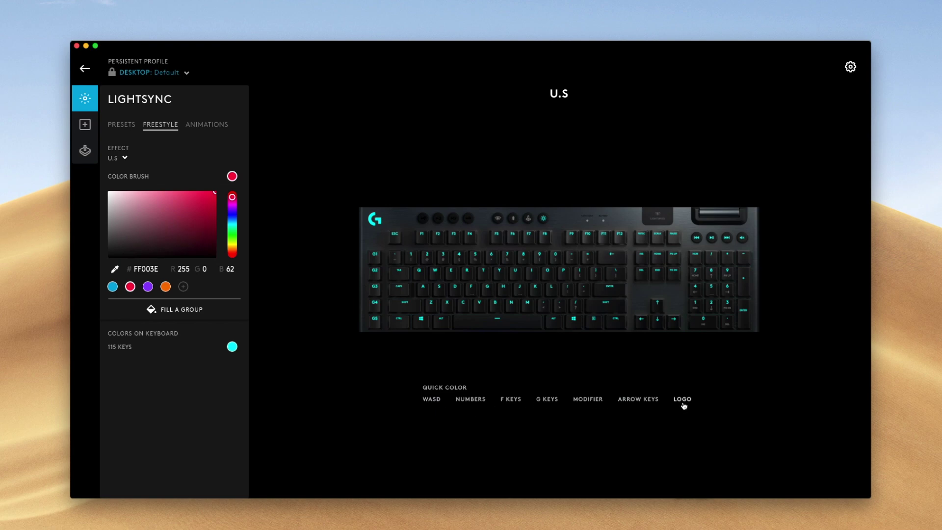
click(366, 219)
click(480, 402)
click(120, 175)
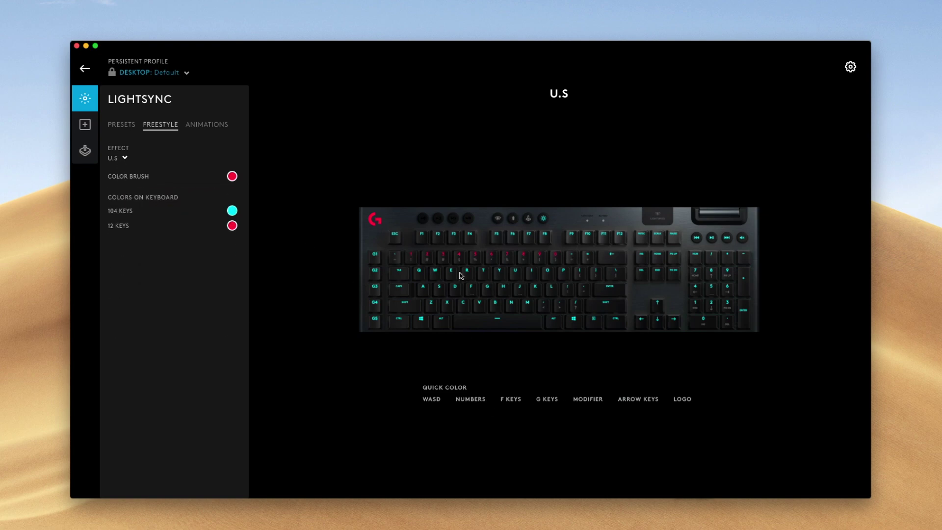
- Set the 104 base keys white and paint the F1–F12 and G1–G5 keys blue 00A9E0
click(128, 211)
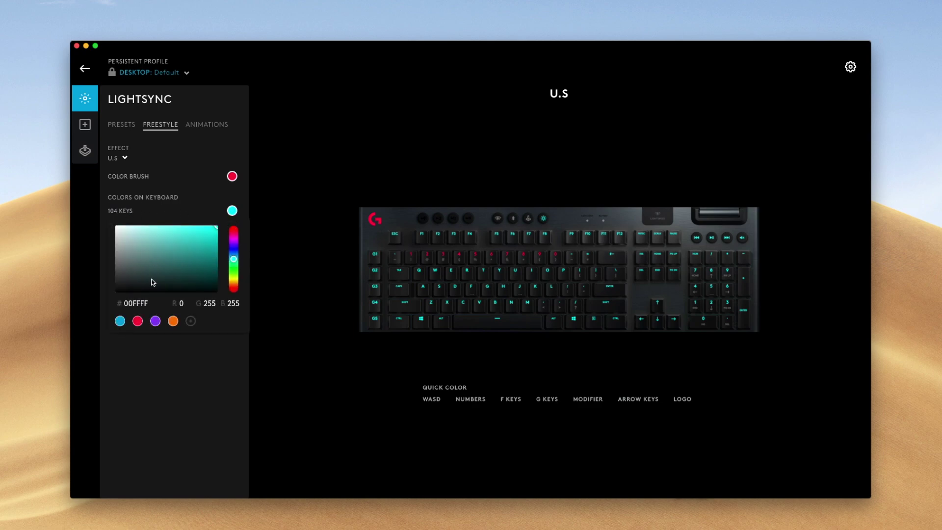
click(182, 384)
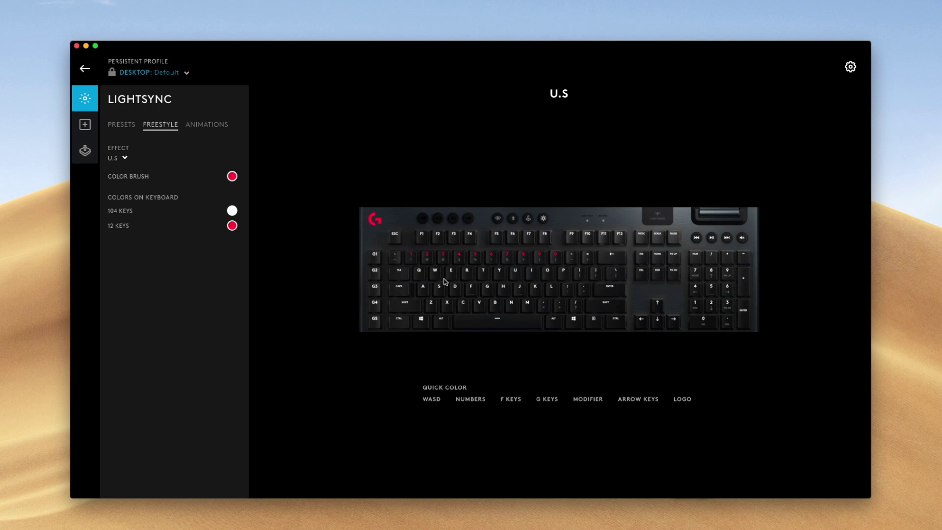
click(132, 178)
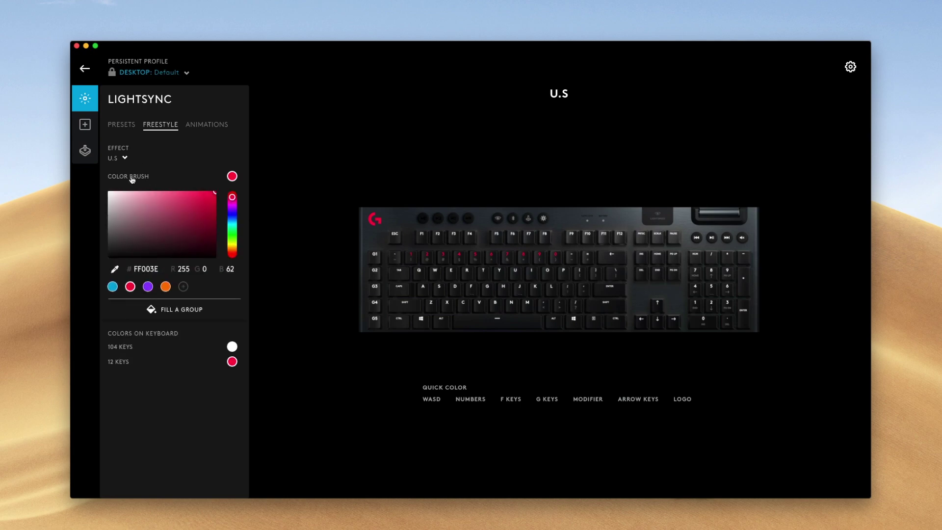
click(112, 287)
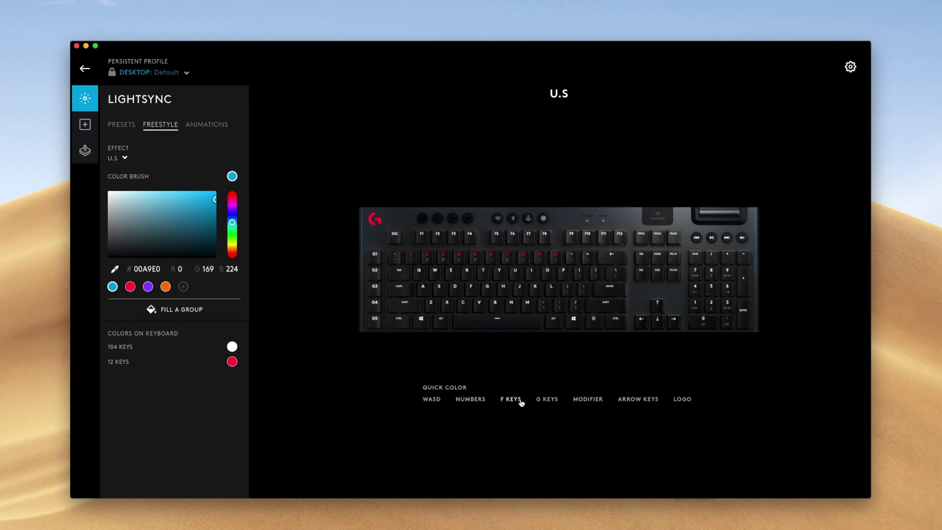
click(513, 403)
click(543, 403)
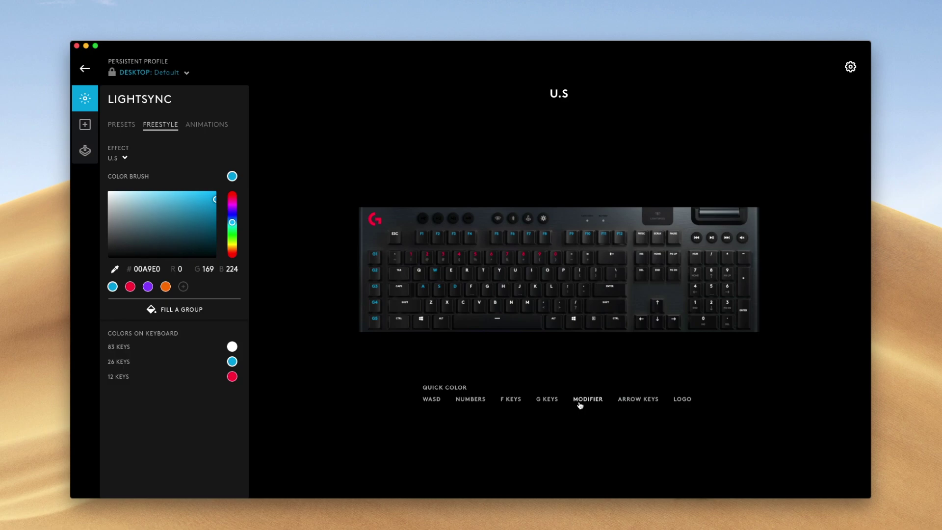
- Paint the modifier keys red FF003E
click(130, 287)
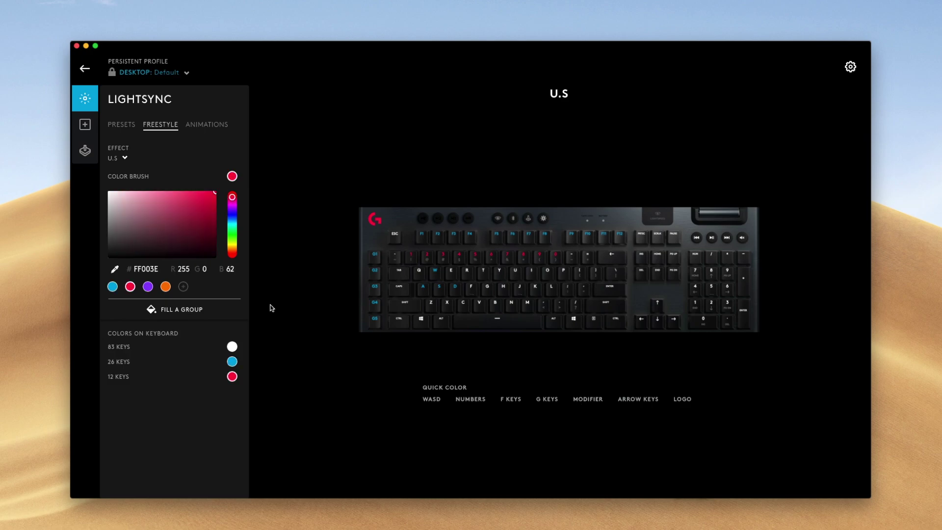
click(584, 400)
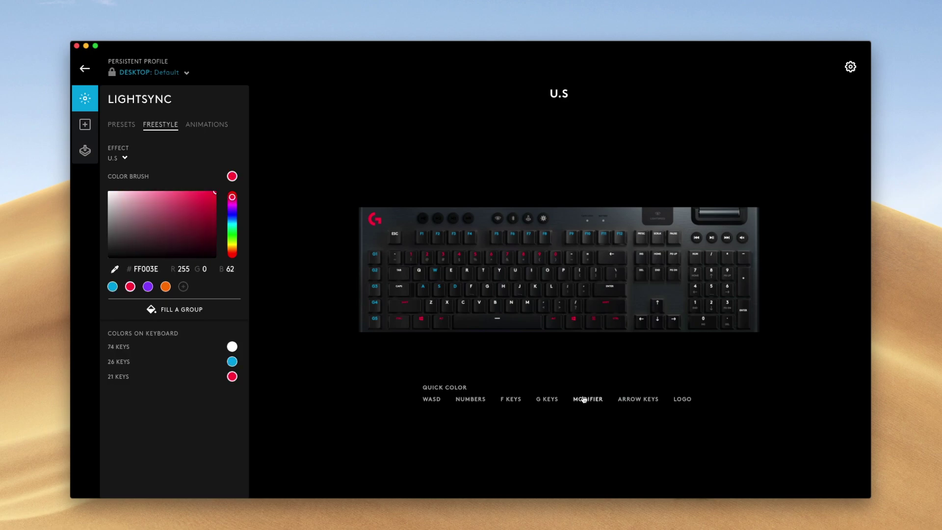
click(126, 177)
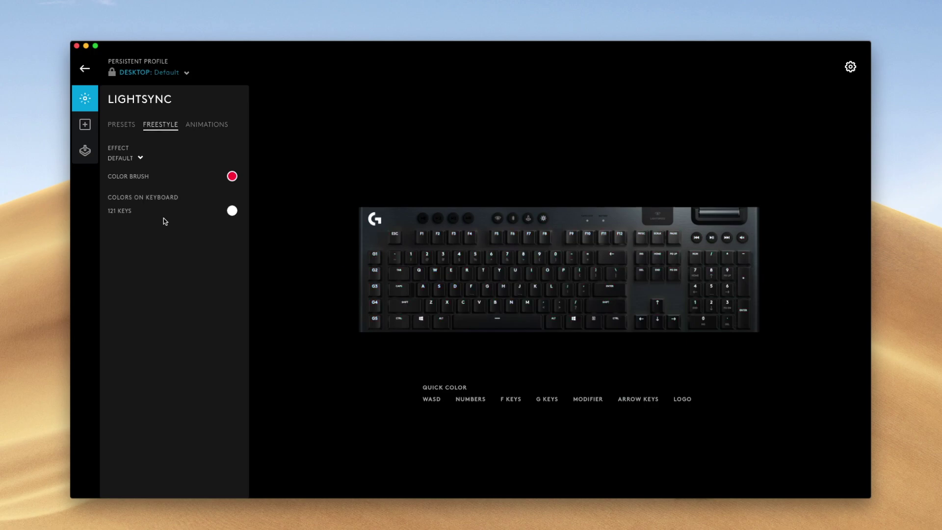
- Try the Lightning animation, settle on Ocean Wave, and check the Cycle mode choices
click(202, 125)
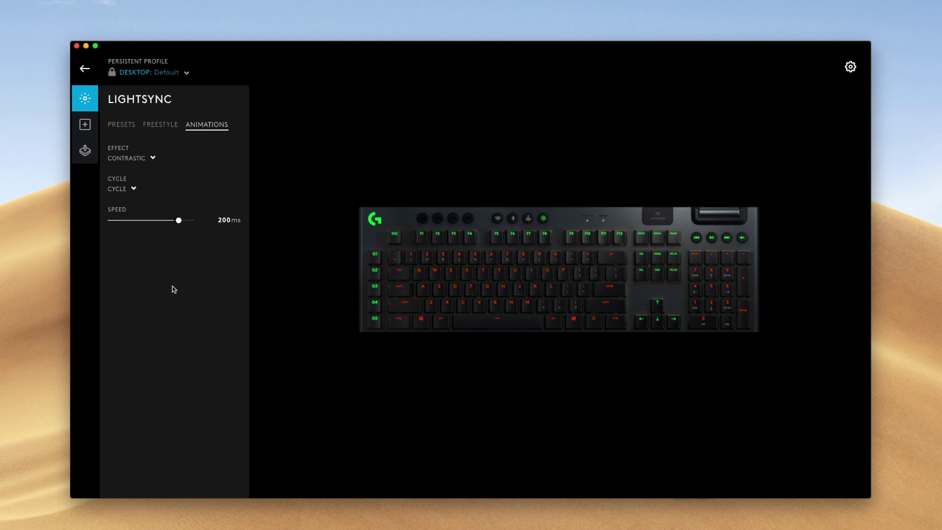
click(139, 159)
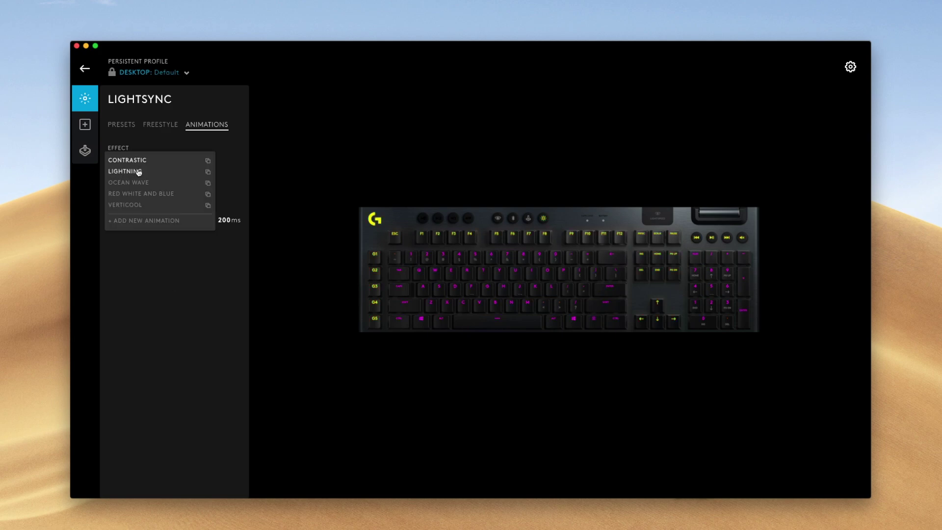
click(138, 171)
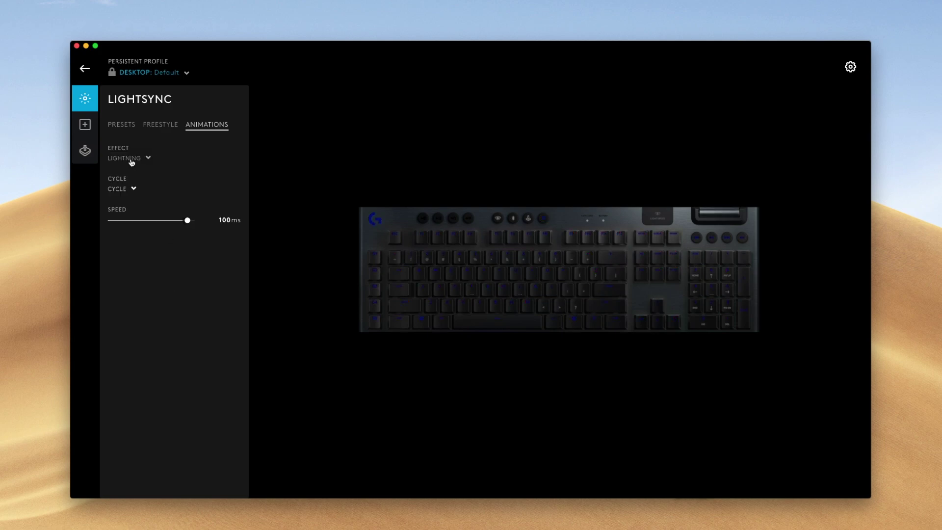
scroll(132, 162, down, 1)
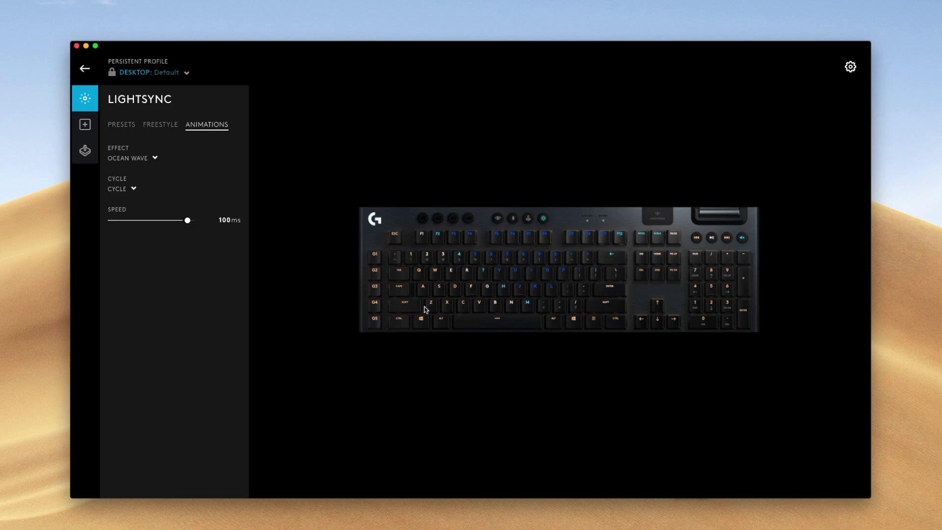
click(125, 170)
click(132, 161)
click(121, 189)
click(156, 293)
click(140, 158)
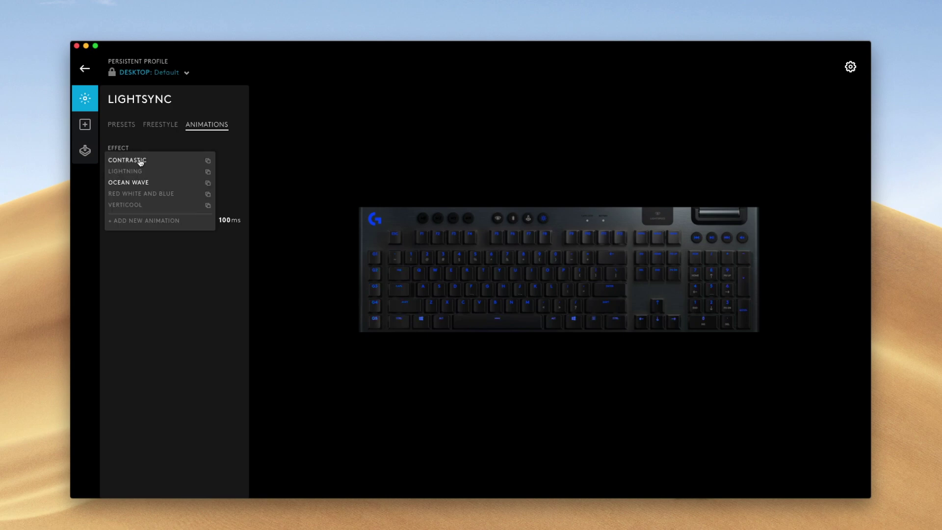
- Start a new custom animation, preview it, and add frames up to five
click(146, 220)
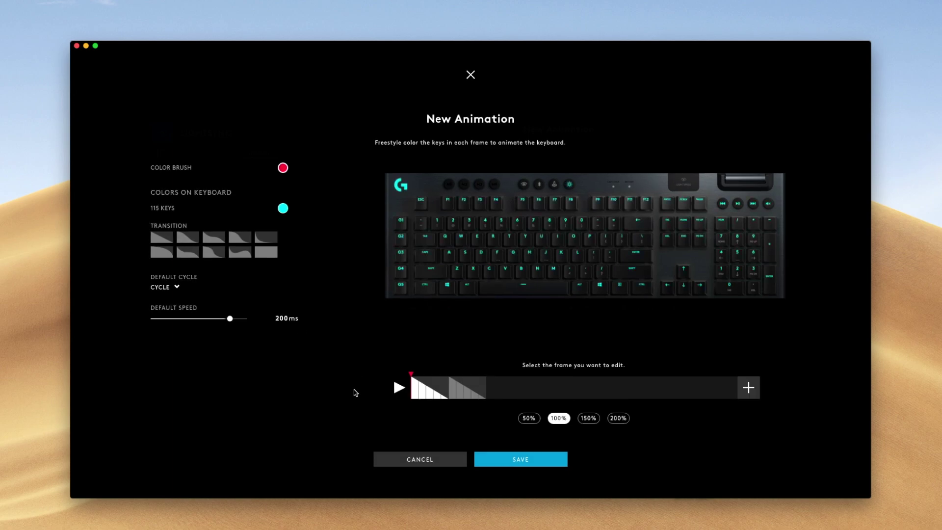
click(336, 393)
click(400, 391)
click(441, 396)
click(749, 389)
click(749, 389)
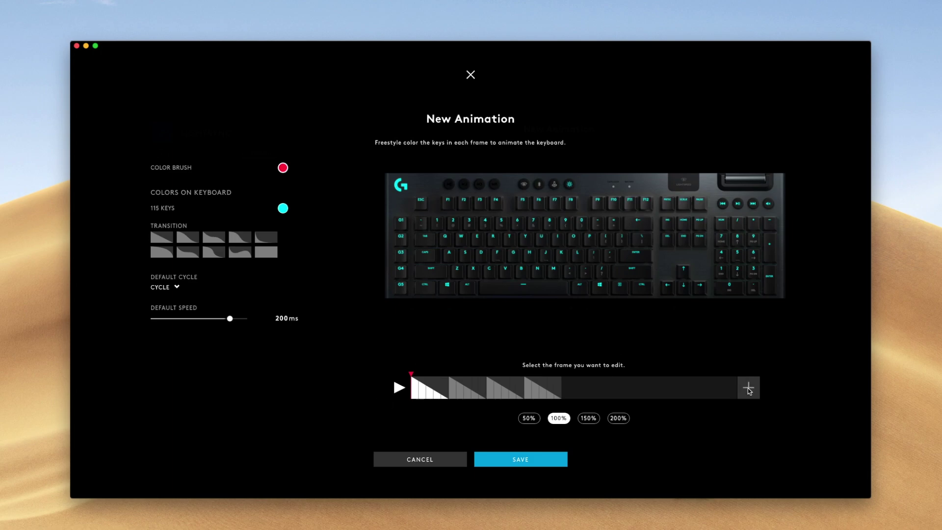
click(749, 389)
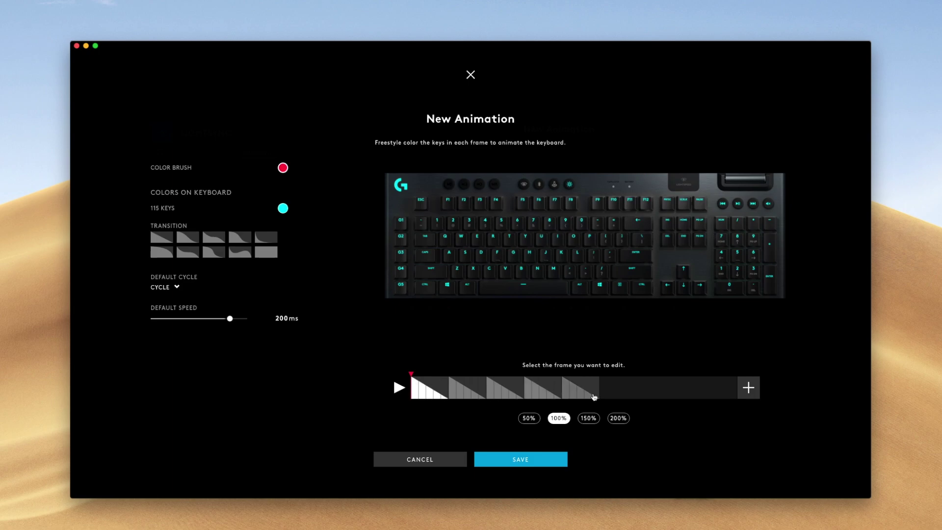
- Give frames 2–5 different transitions, including S-curve and flat-bar, and preview the animation
click(476, 391)
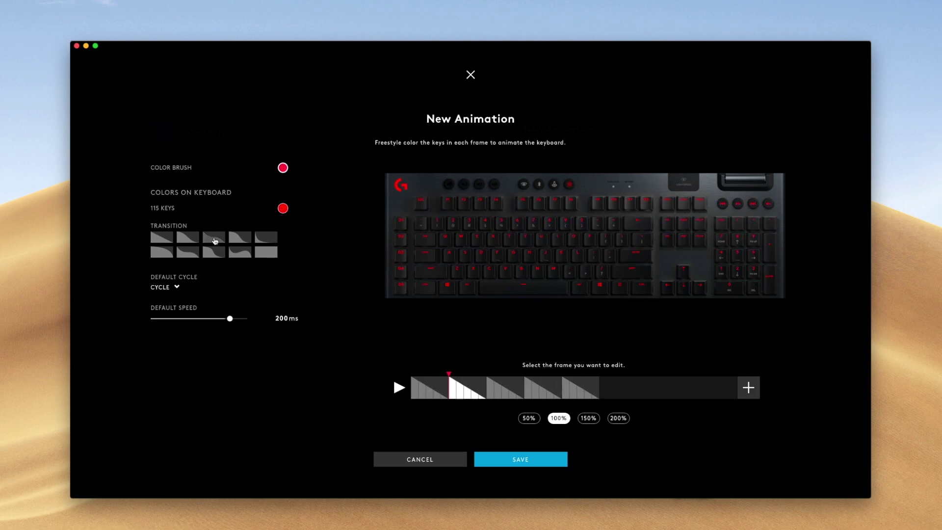
click(214, 238)
click(500, 390)
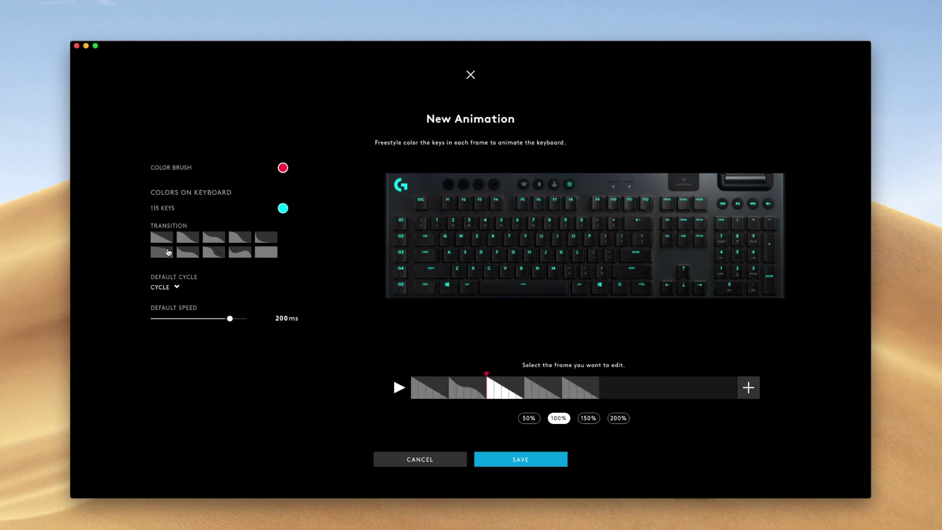
click(161, 252)
click(542, 390)
click(266, 250)
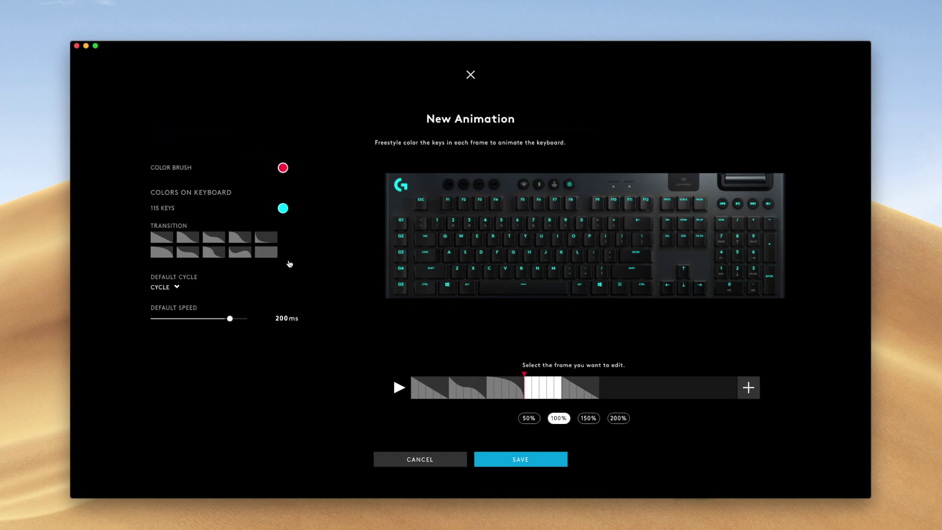
click(570, 391)
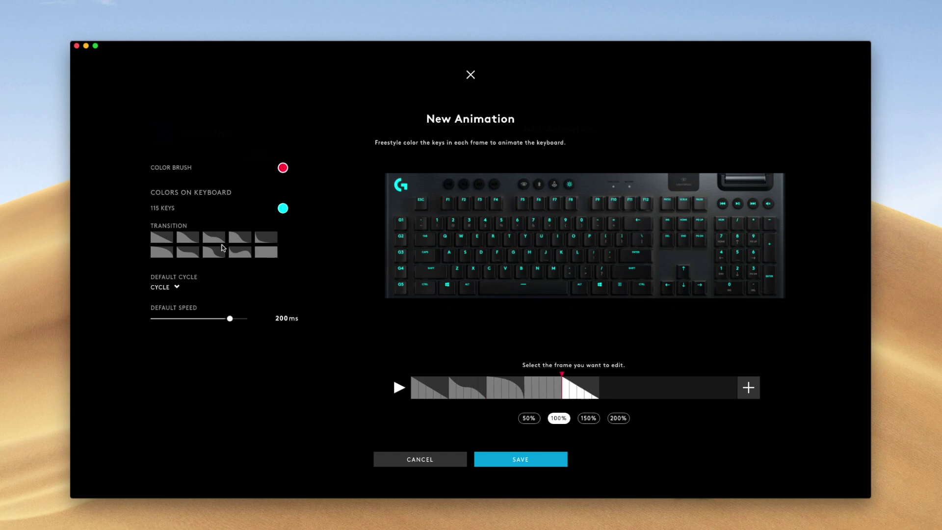
click(160, 239)
click(398, 388)
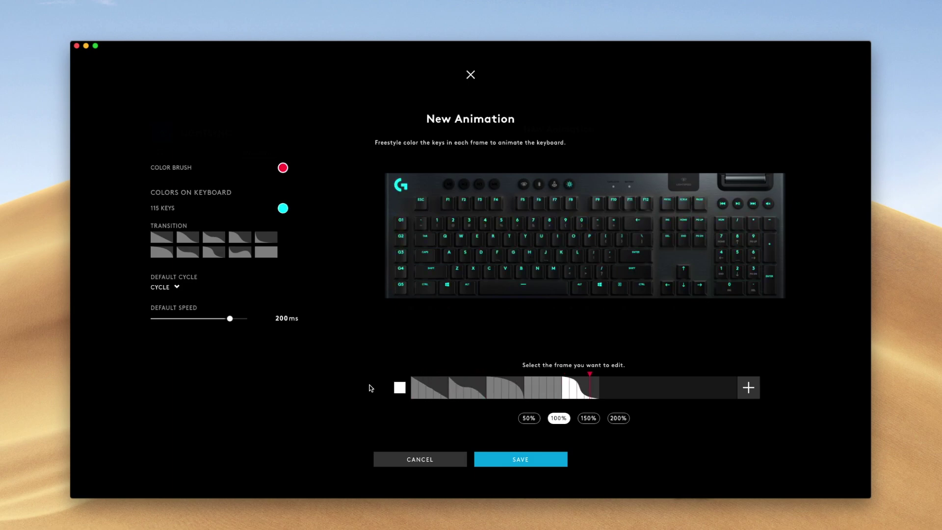
click(402, 389)
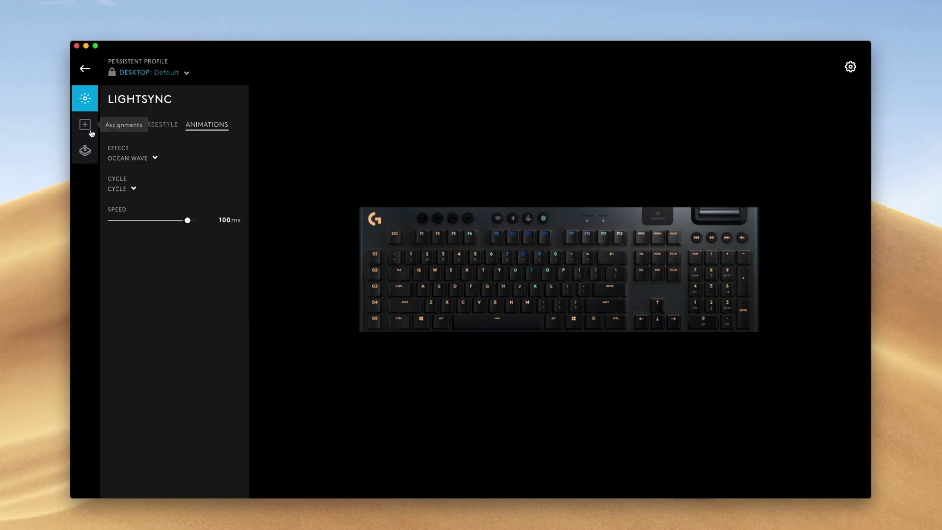
- Drag the Mac 'Full Screen' command from the Commands list onto G1
click(87, 129)
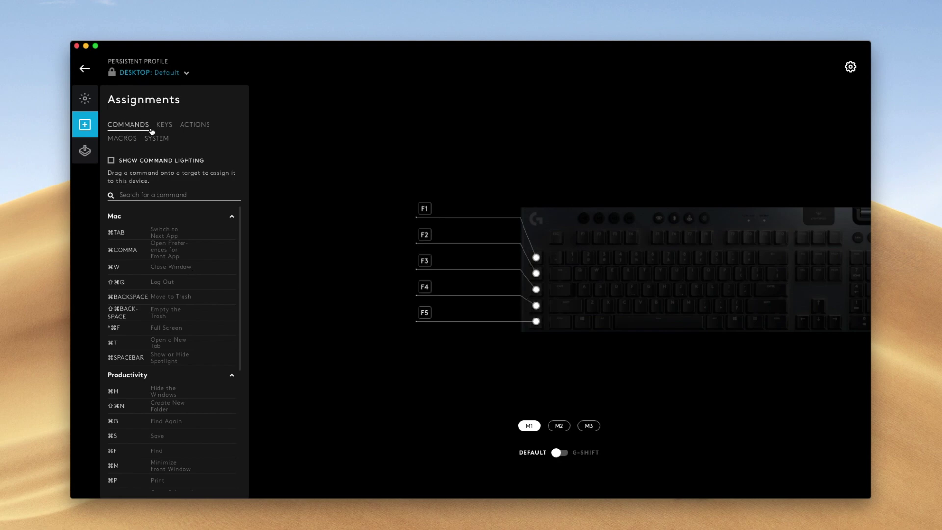
scroll(176, 242, down, 10)
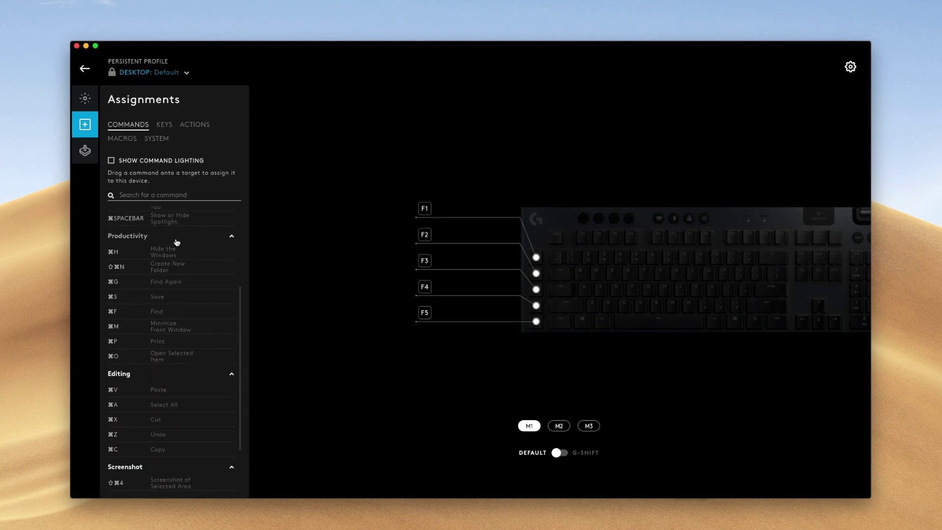
scroll(176, 242, up, 5)
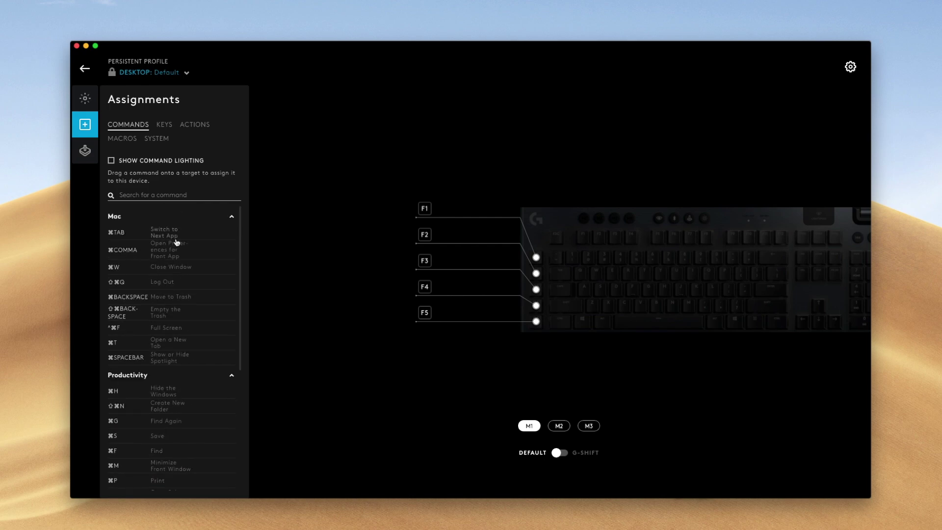
scroll(167, 253, down, 5)
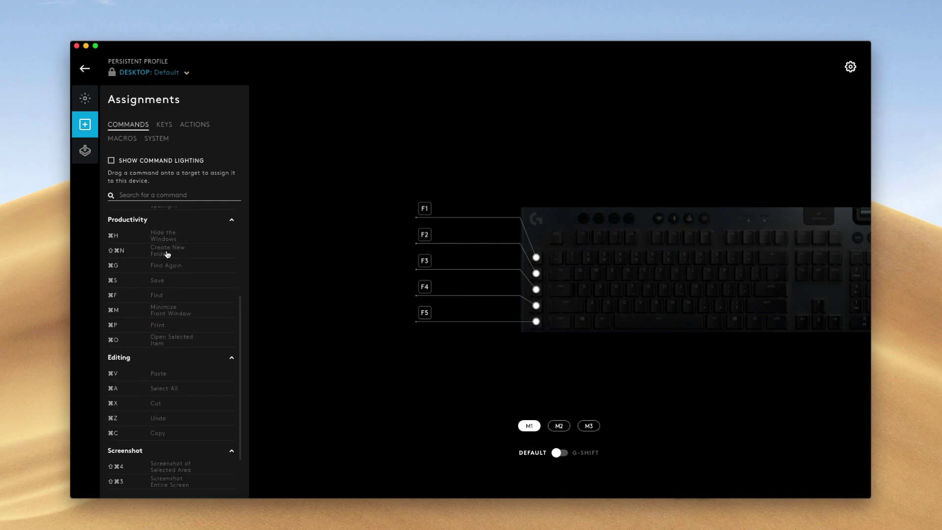
scroll(168, 254, up, 3)
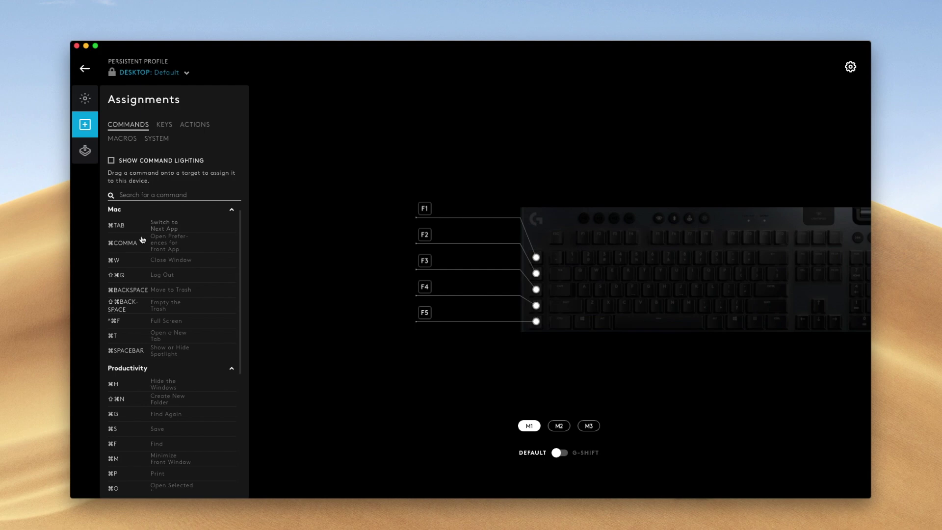
scroll(143, 240, up, 1)
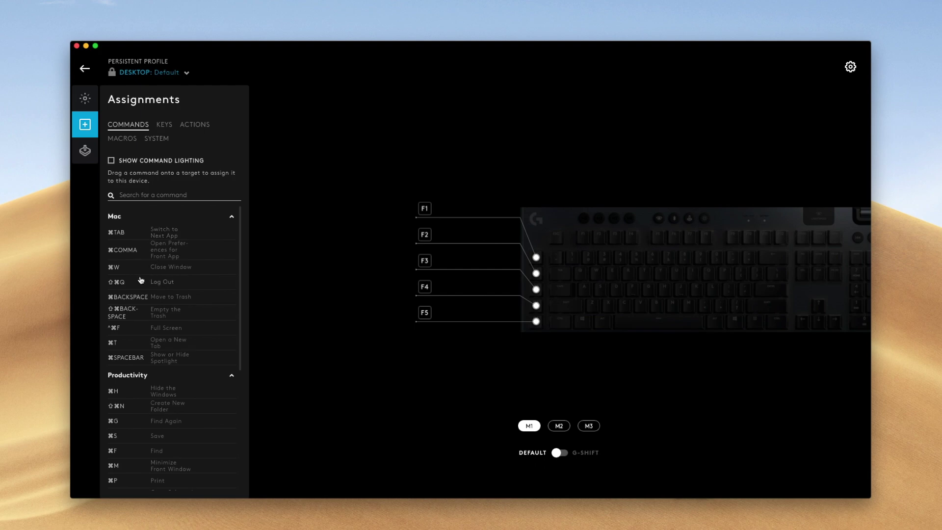
scroll(163, 261, down, 3)
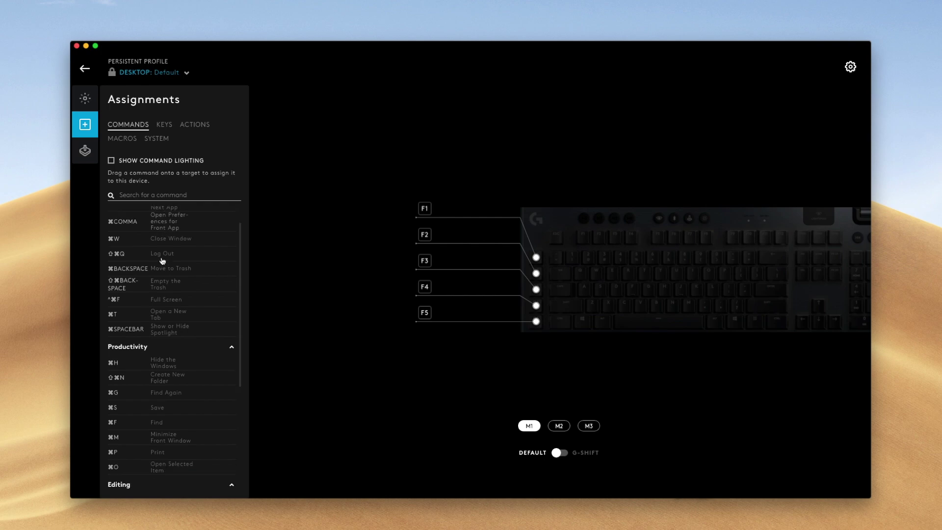
scroll(162, 263, up, 3)
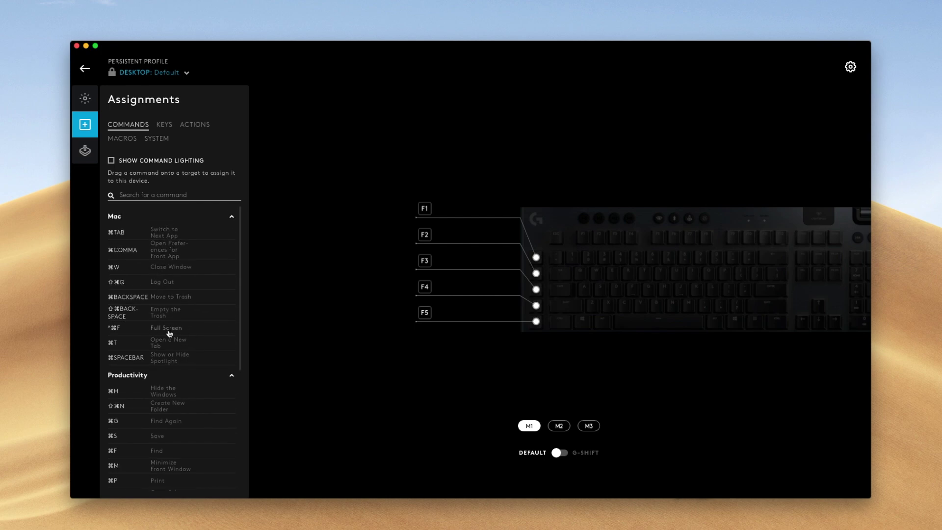
drag(167, 330, 426, 213)
- Test the new full-screen key on Chrome's incognito window, entering and leaving full screen
click(419, 198)
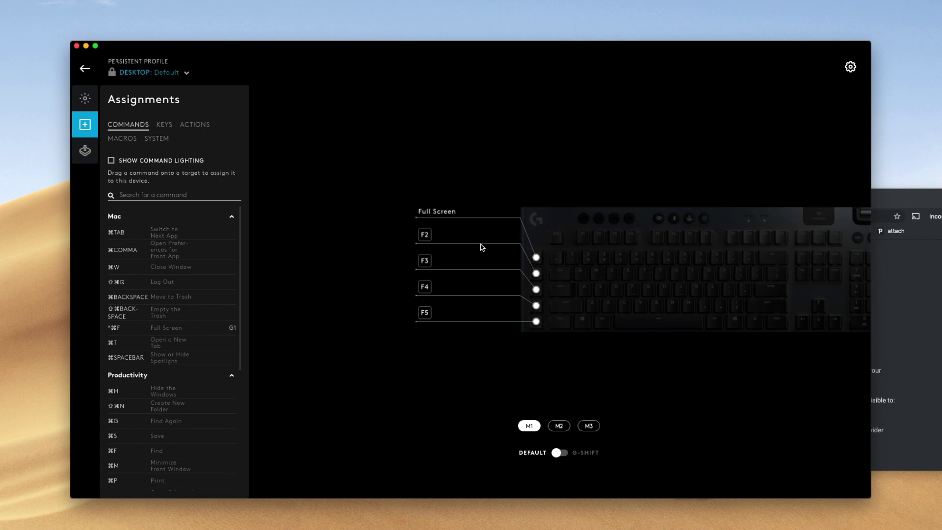
click(913, 297)
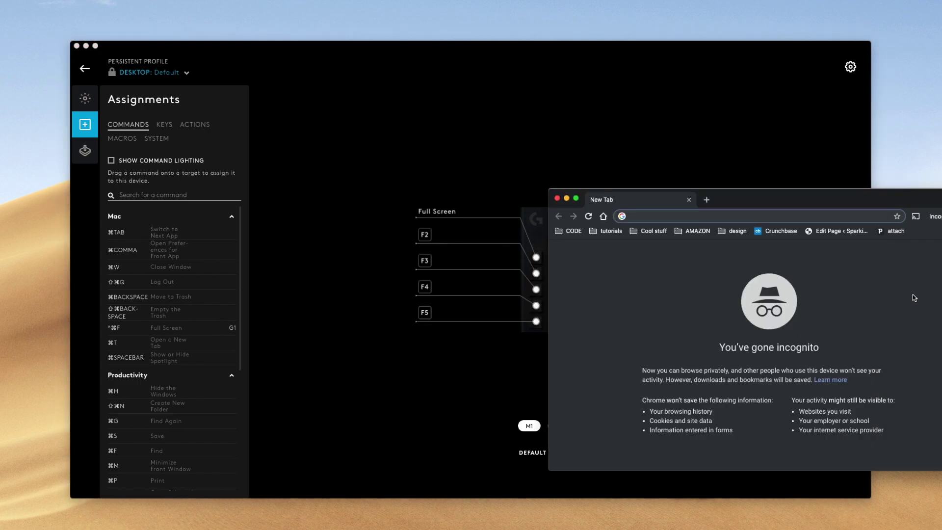
key(ctrl+super+f)
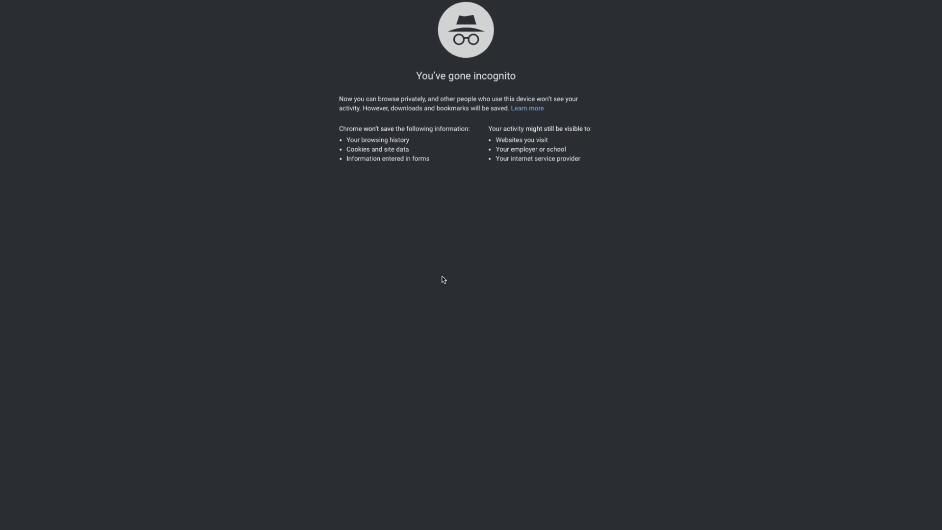
key(ctrl+super+f)
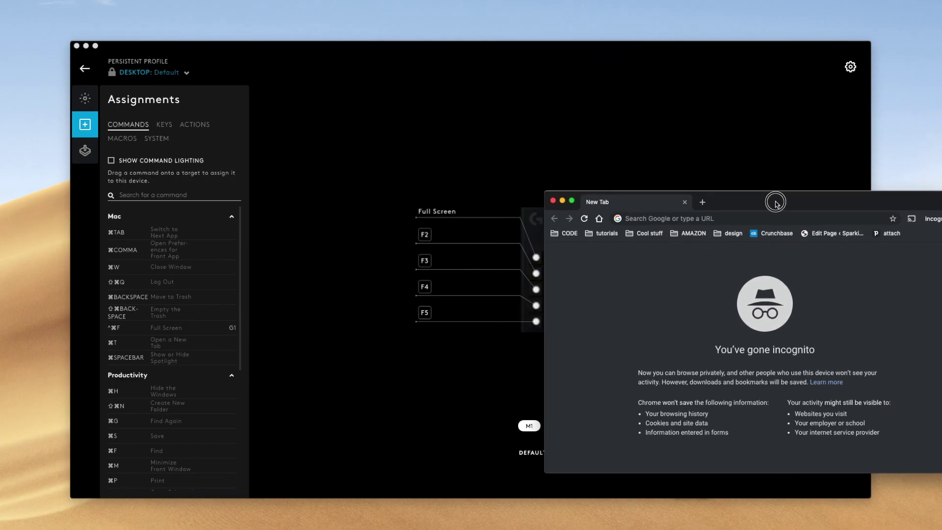
- Close the incognito window to reveal G HUB's Assignments page with Full Screen on G1
click(513, 173)
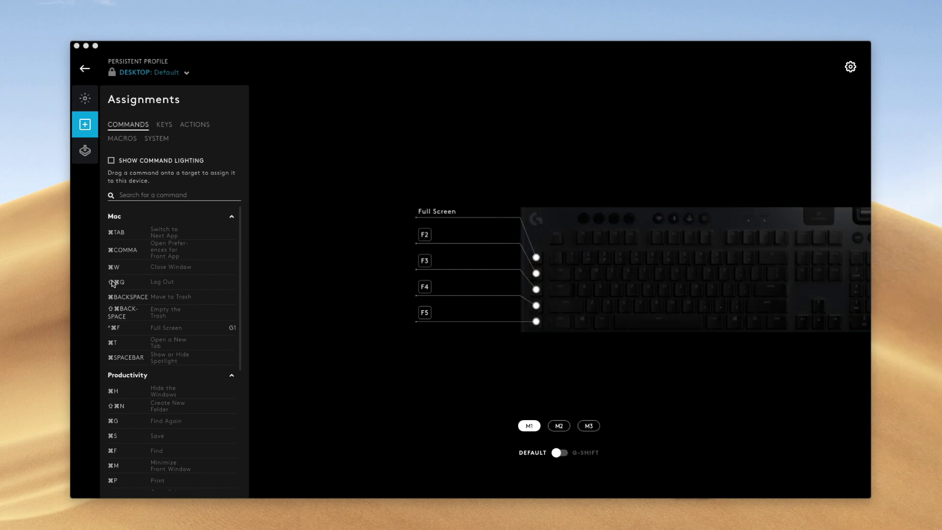
scroll(142, 285, down, 5)
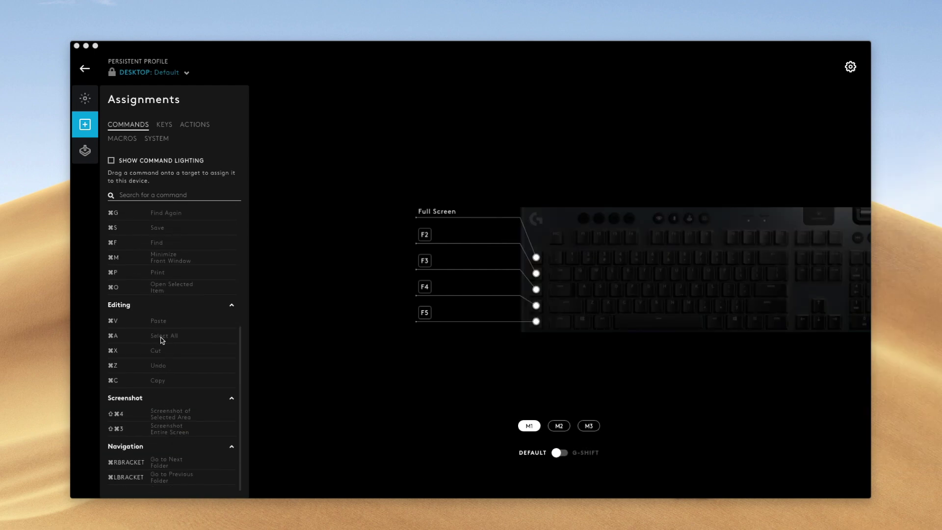
scroll(181, 426, up, 4)
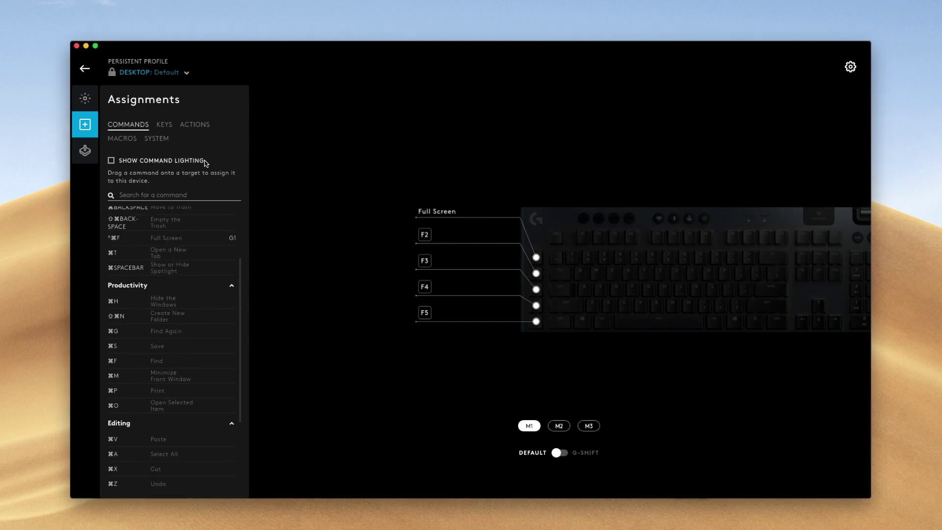
- From the Keys list, assign Delete to G5, then replace it with the M key
click(165, 124)
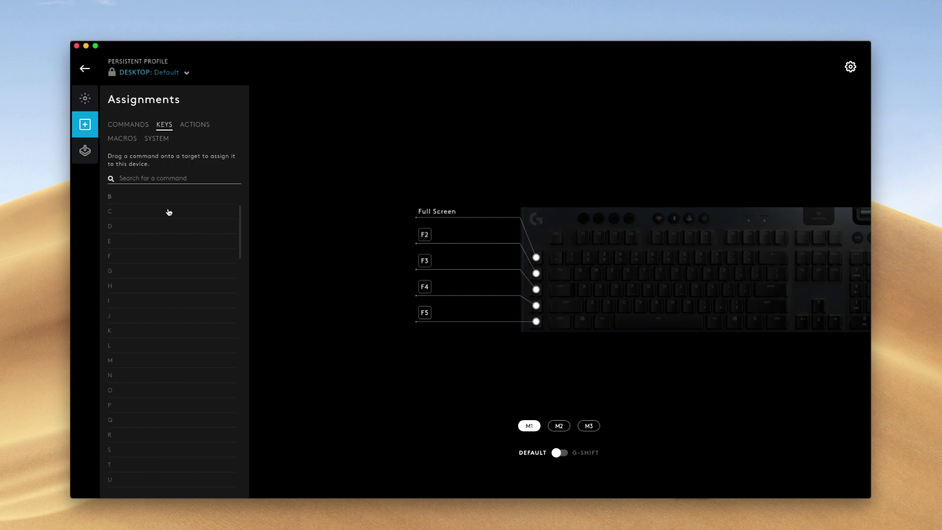
scroll(172, 248, down, 7)
scroll(190, 343, down, 5)
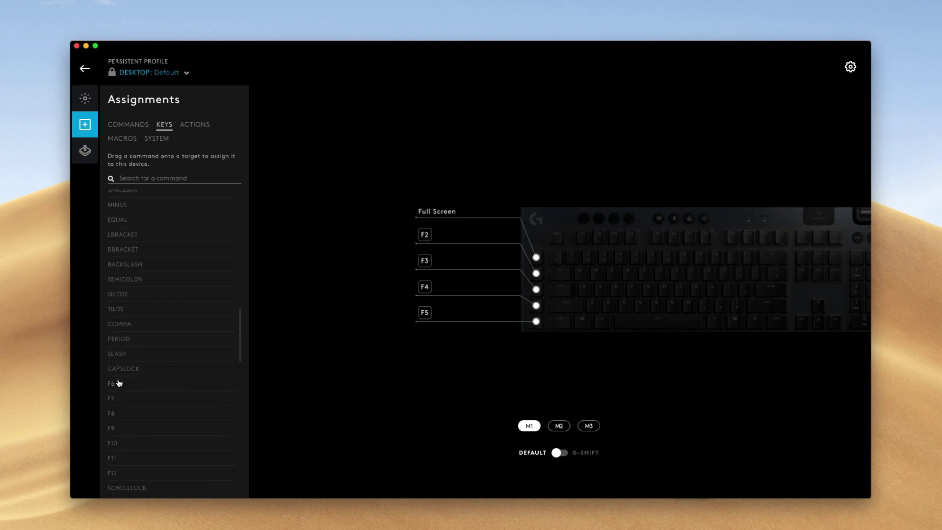
scroll(118, 393, down, 5)
drag(119, 421, 538, 322)
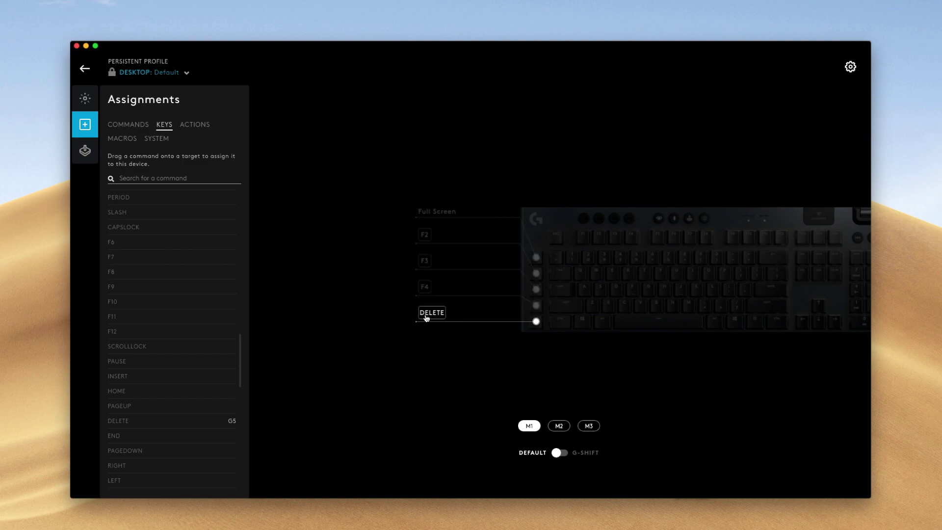
scroll(196, 287, up, 10)
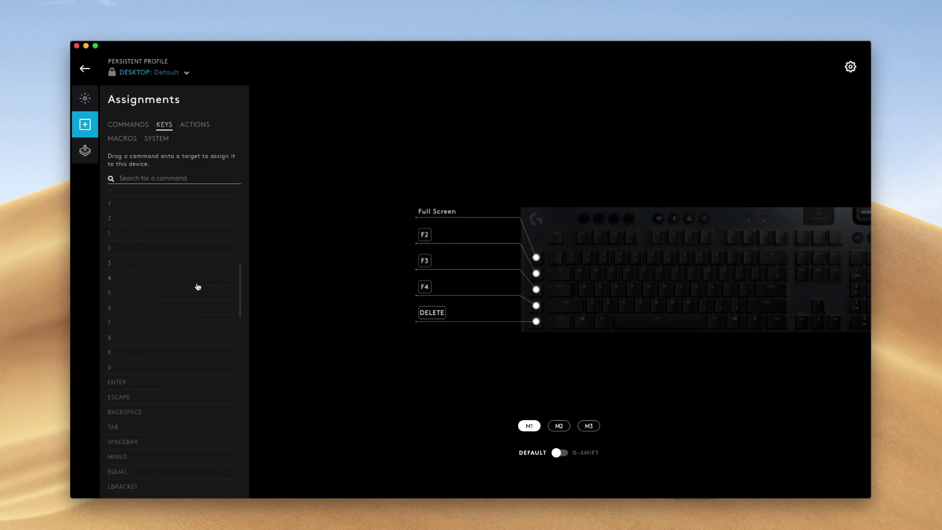
scroll(198, 286, up, 6)
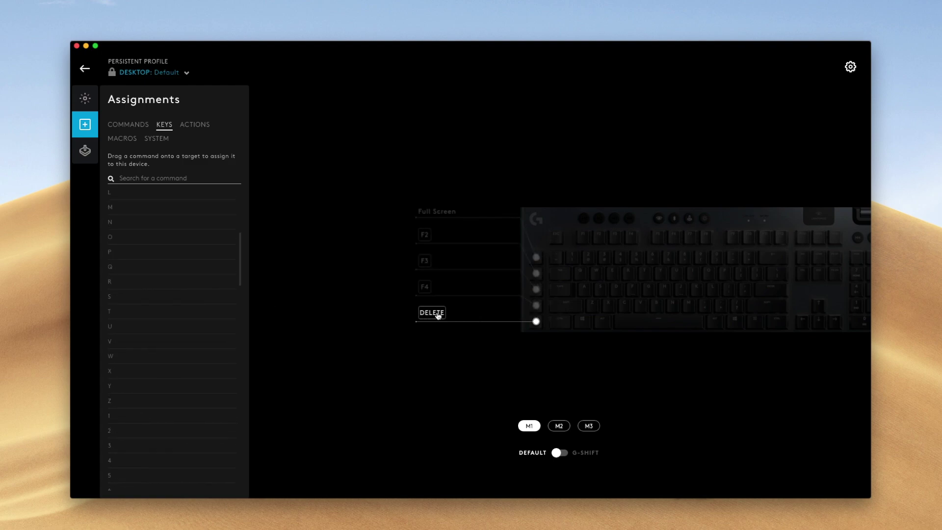
drag(121, 211, 435, 318)
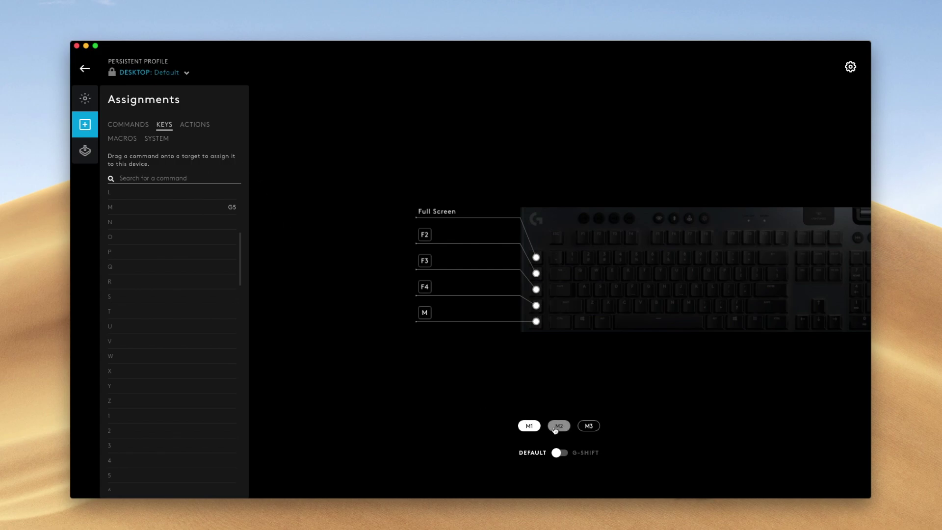
click(555, 429)
click(588, 429)
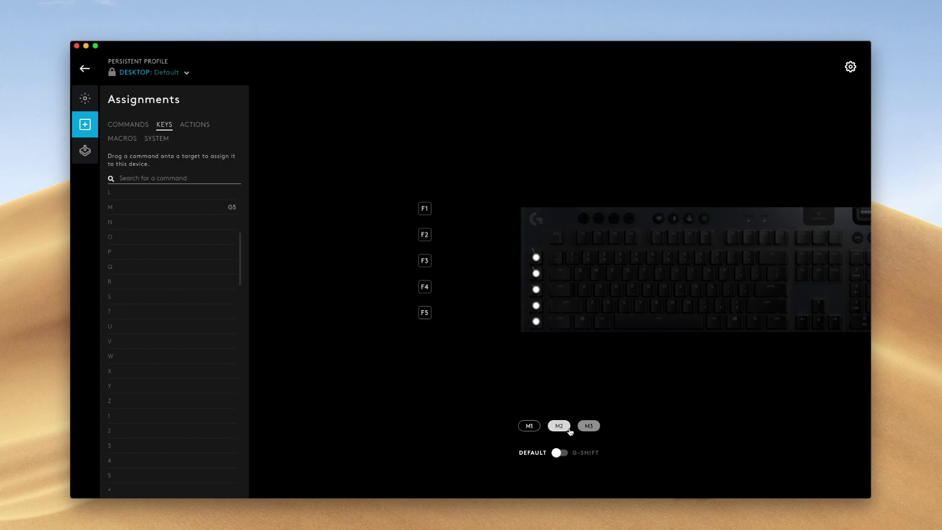
click(530, 427)
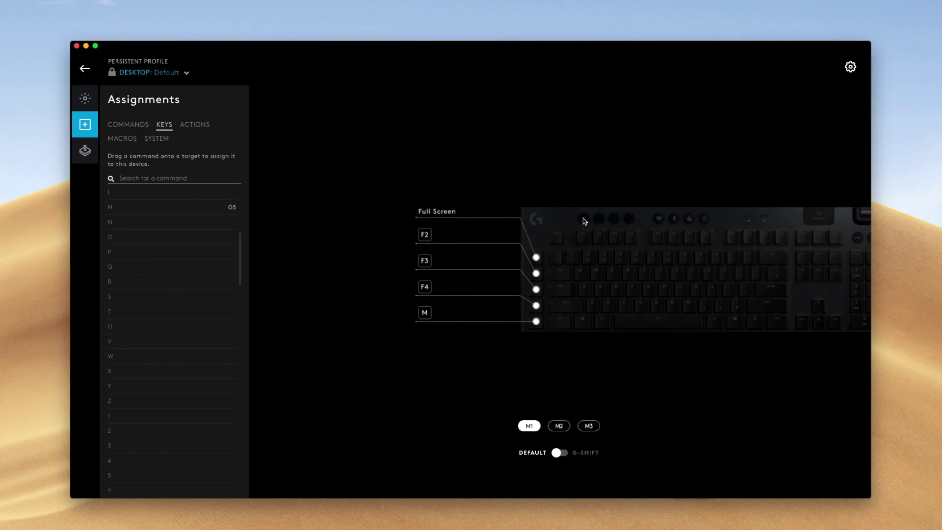
click(551, 430)
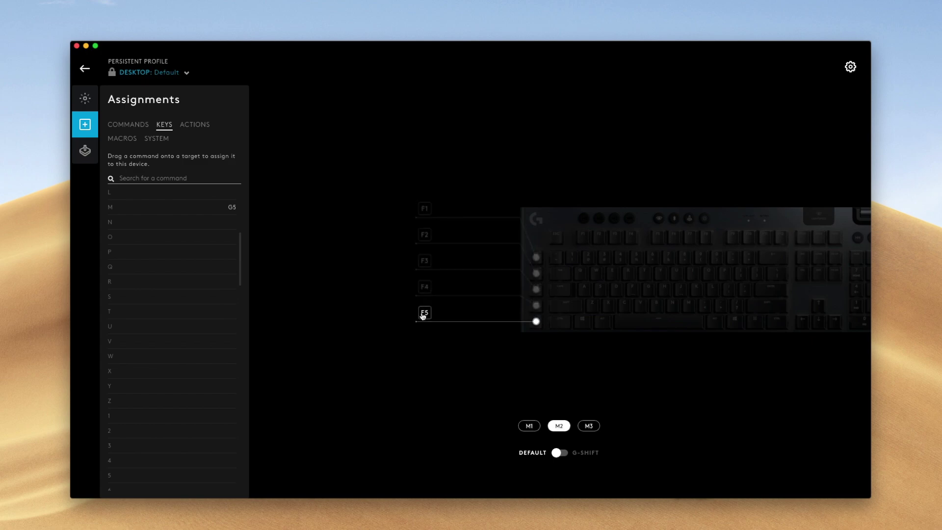
click(589, 426)
click(529, 426)
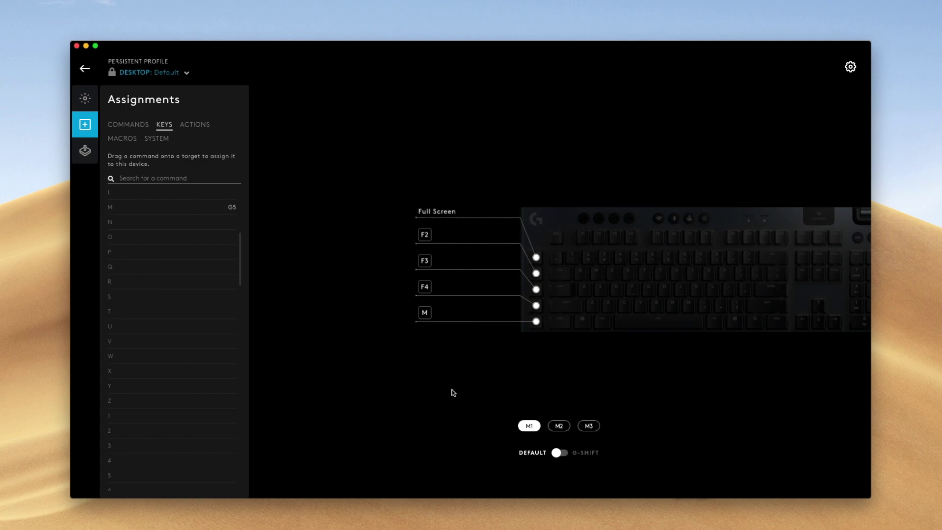
click(559, 453)
click(560, 453)
- Show the Actions list and expand the Discord and OBS groups to browse their actions
click(189, 126)
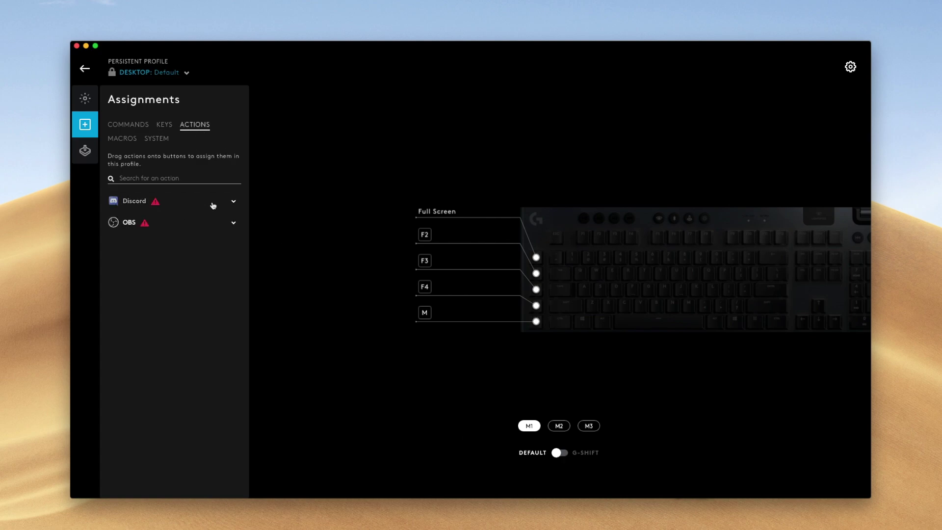
click(229, 202)
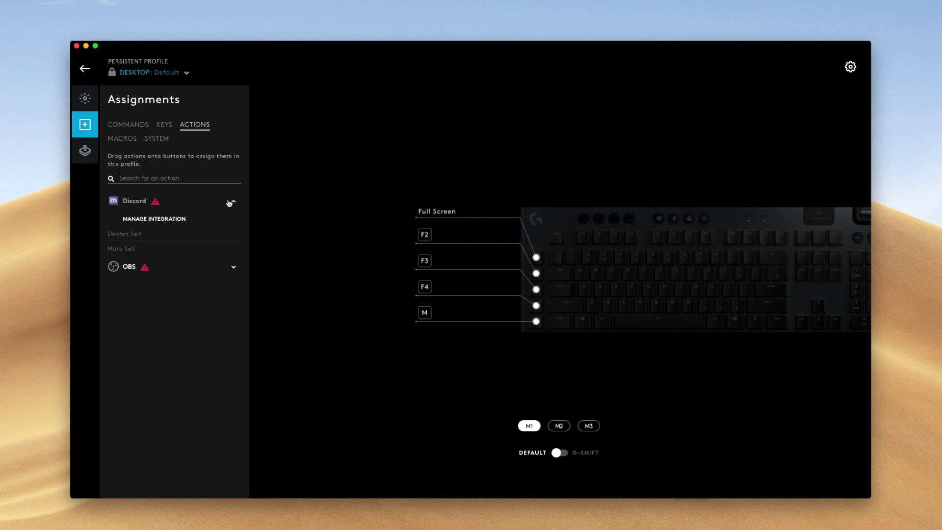
click(231, 202)
click(231, 201)
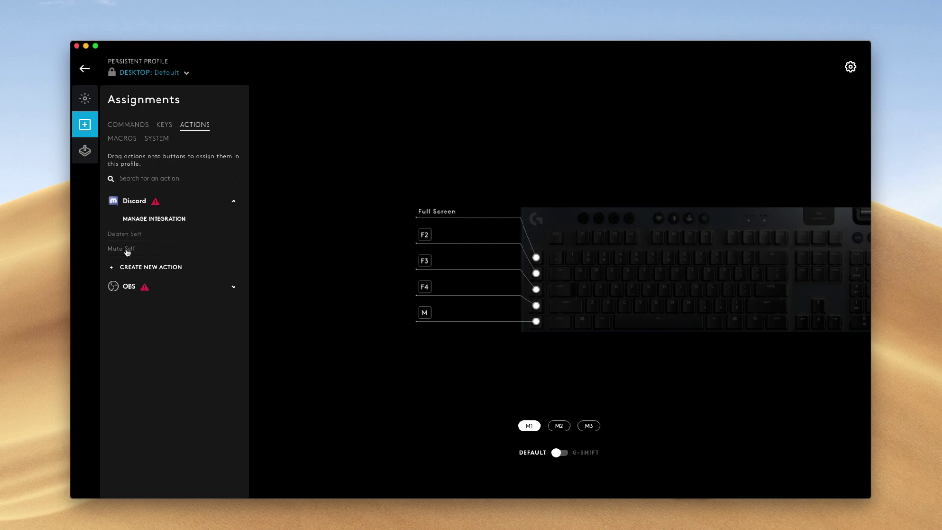
click(233, 204)
click(231, 222)
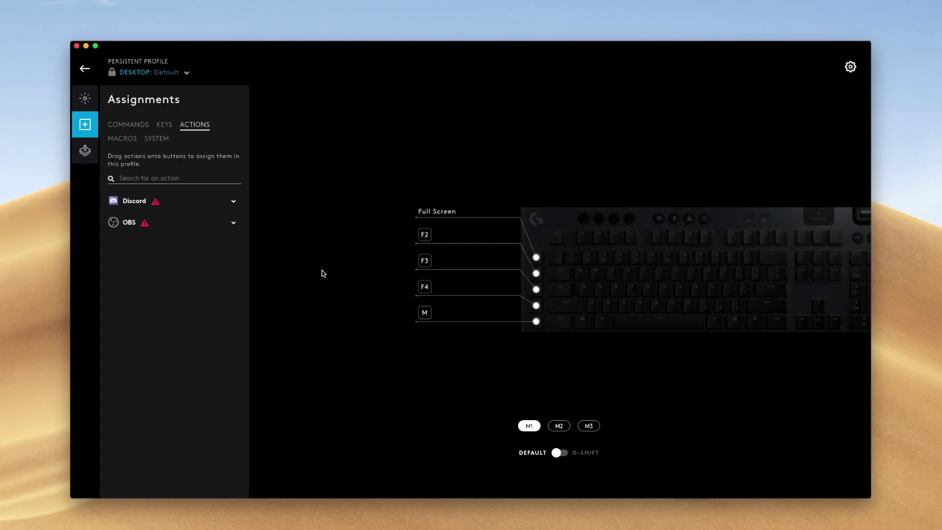
- Switch the Assignments panel to the Macros list, which shows no G915 macros yet
click(124, 140)
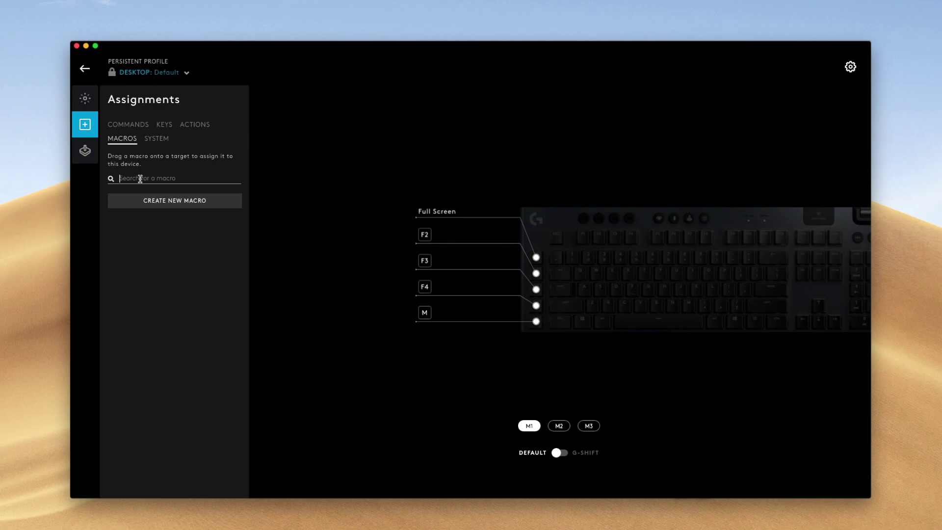
- Start a new macro named 'Clicker' and choose the Sequence macro type
text(Clicker)
click(178, 203)
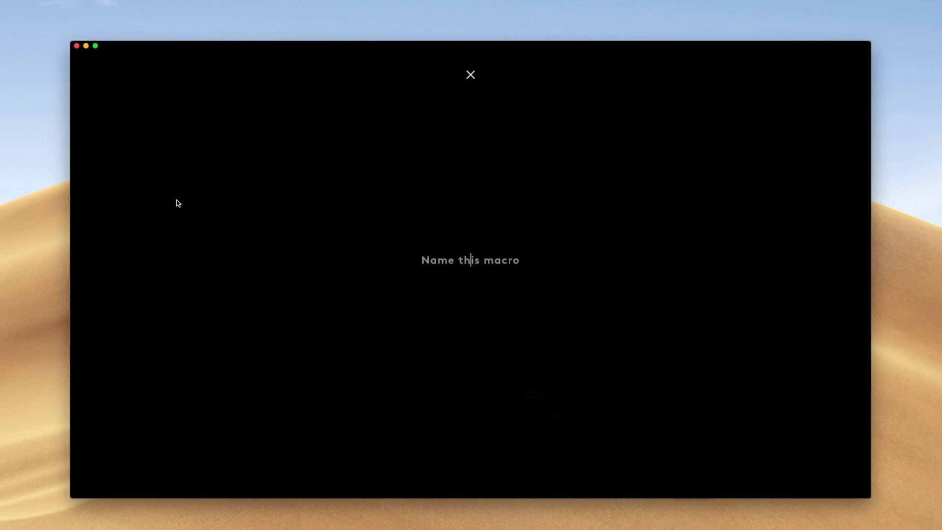
text(Clicker)
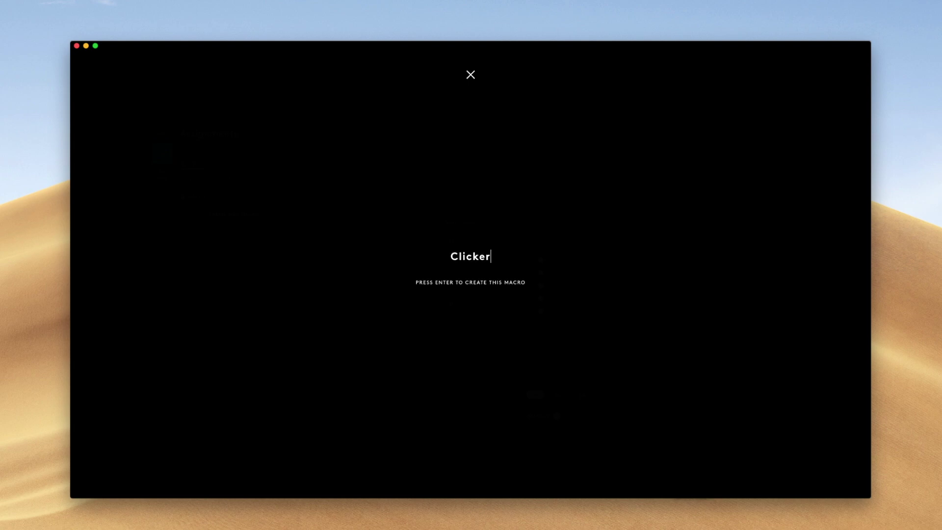
key(Return)
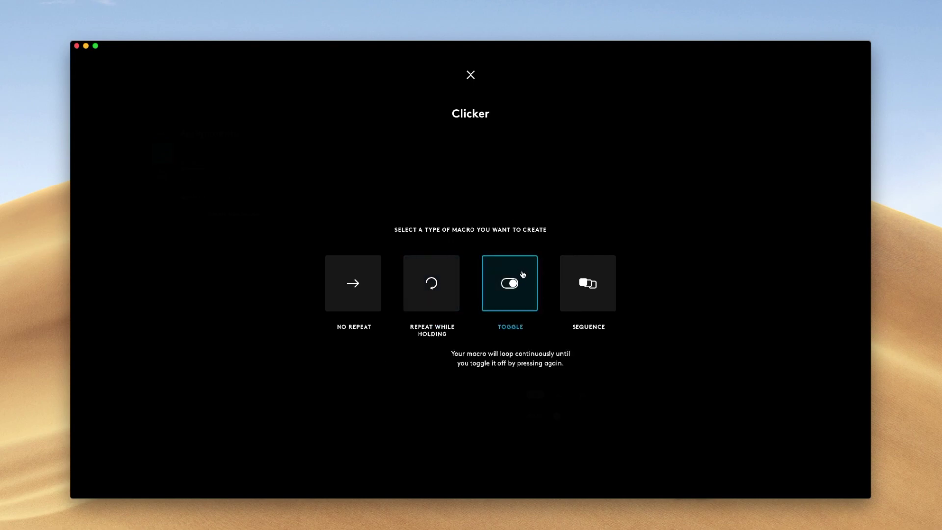
click(602, 279)
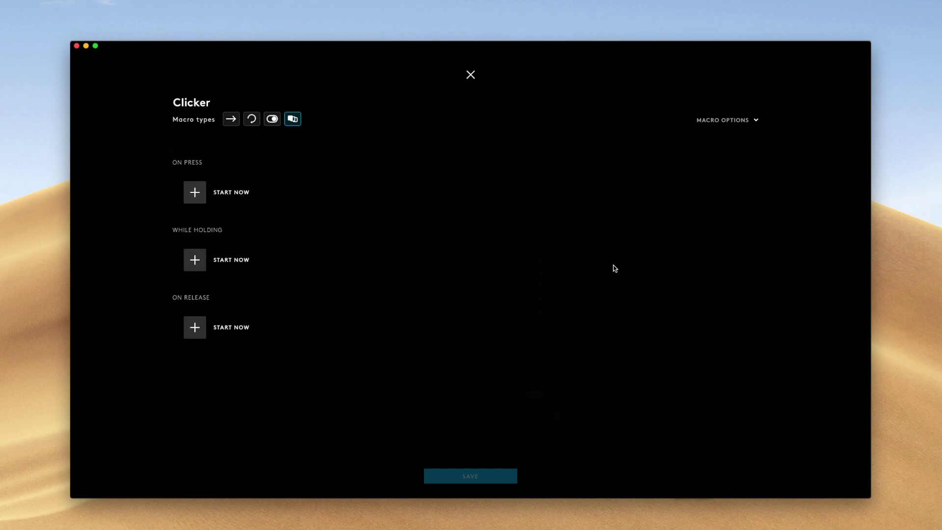
- Set the Clicker macro to Repeat While Holding
click(723, 120)
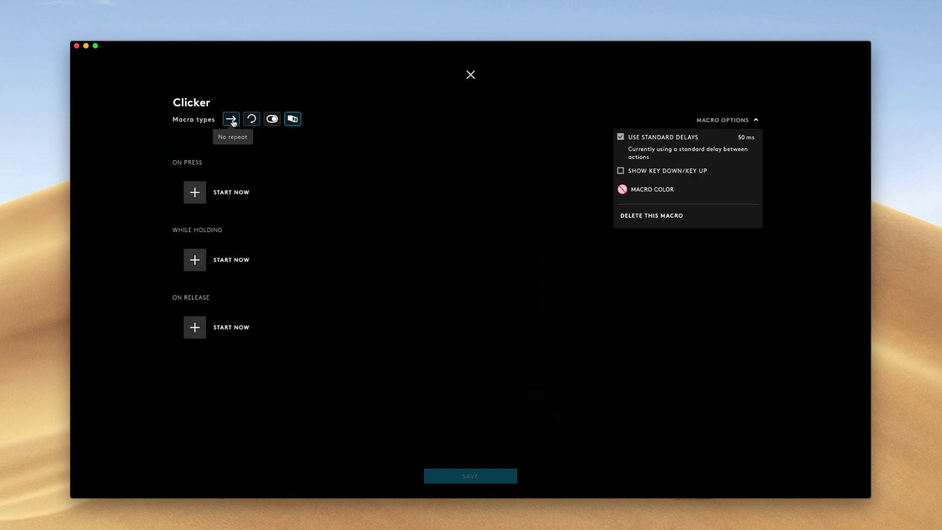
click(251, 123)
click(230, 123)
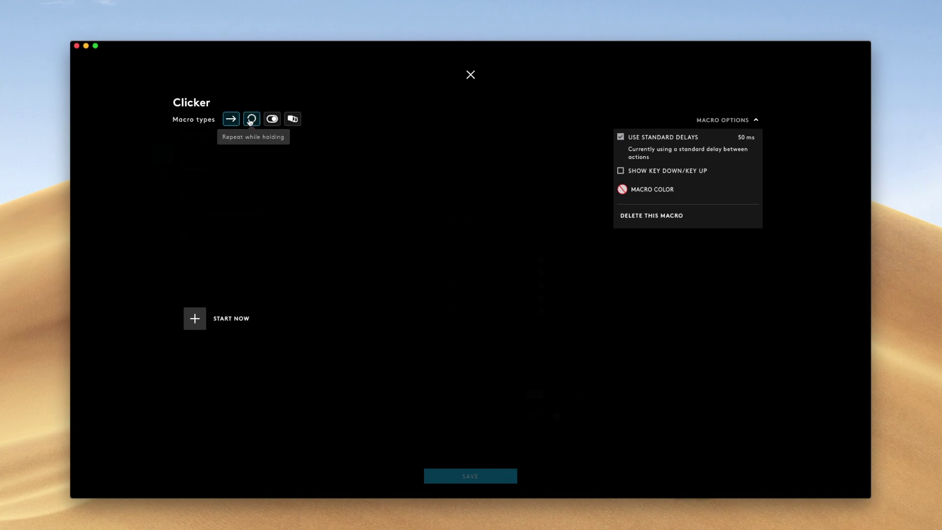
- Record a single left mouse click into Clicker and save the macro
click(201, 322)
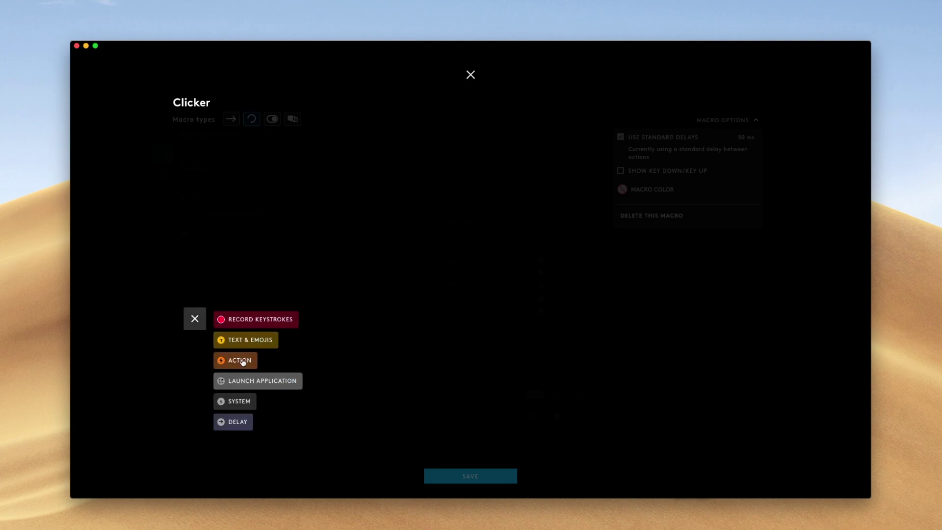
click(250, 321)
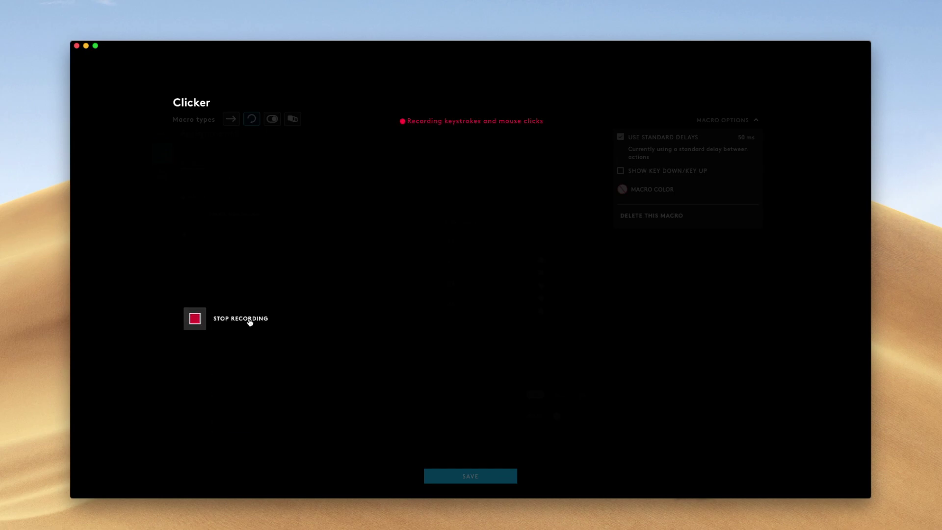
click(343, 248)
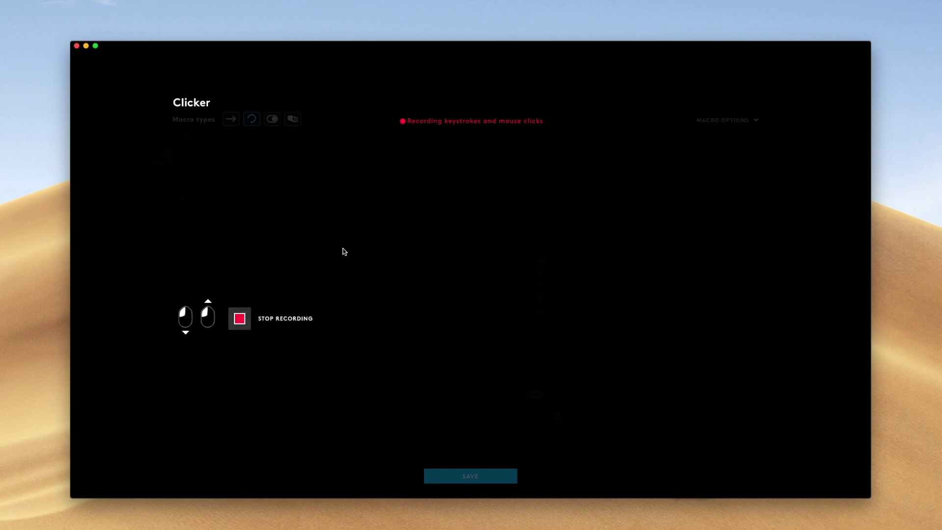
click(239, 319)
click(470, 475)
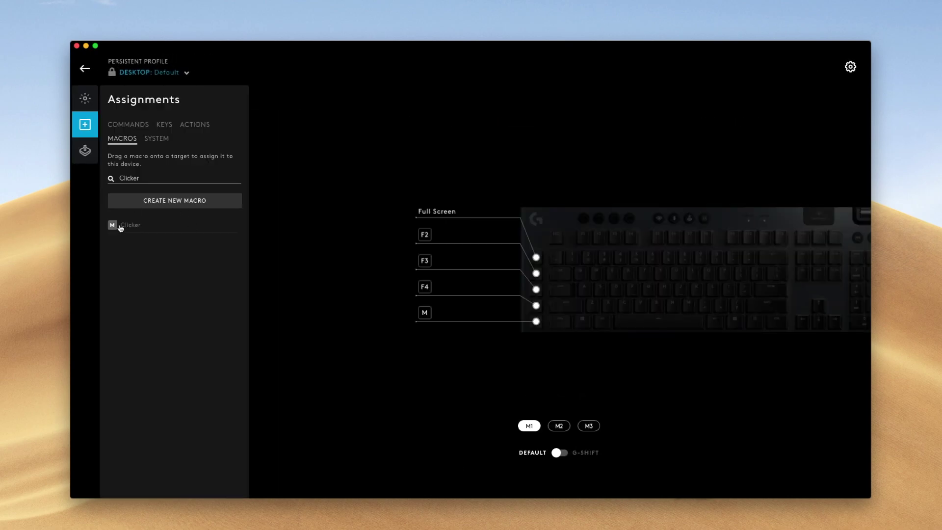
- Assign the Clicker macro to G5 and bring the Chrome click-counter window into view
click(134, 227)
drag(134, 226, 536, 322)
drag(941, 117, 454, 105)
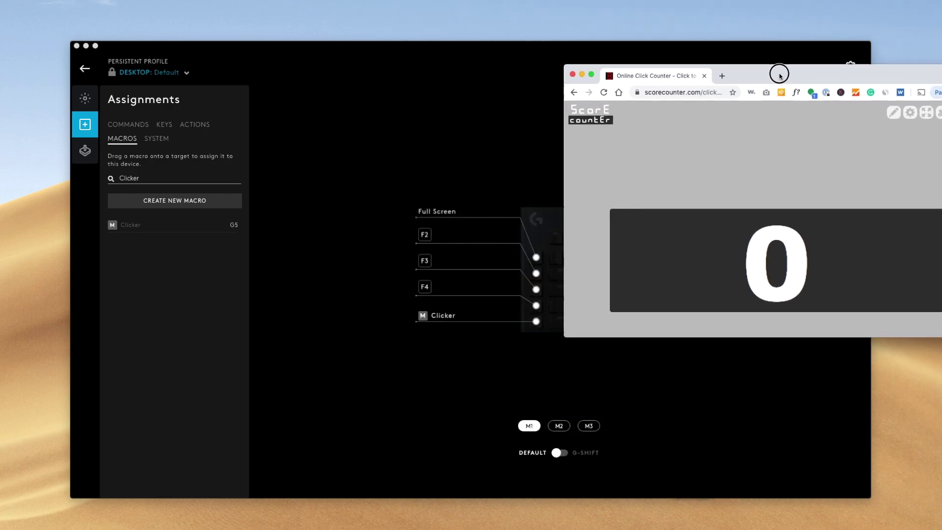
- Fire the Clicker macro on the Online Click Counter past 140, then close Chrome
click(755, 258)
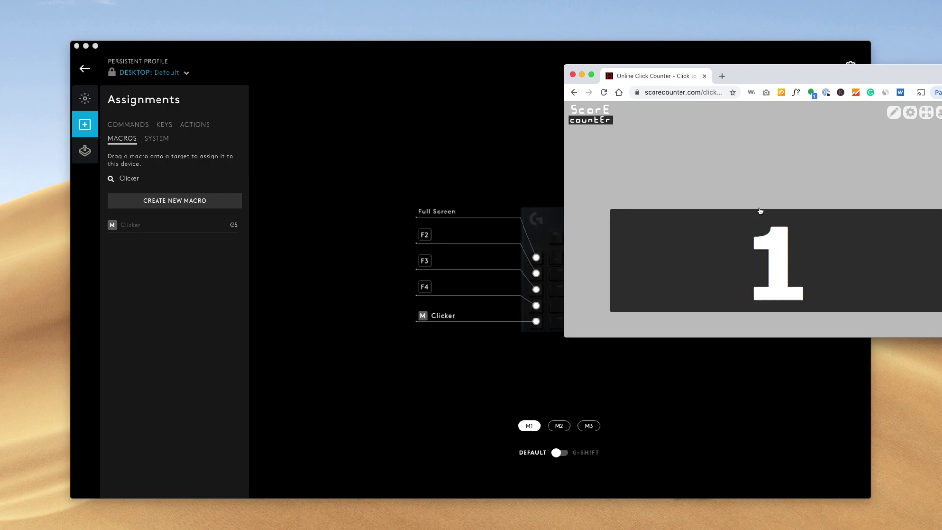
click(795, 272)
click(795, 271)
click(821, 270)
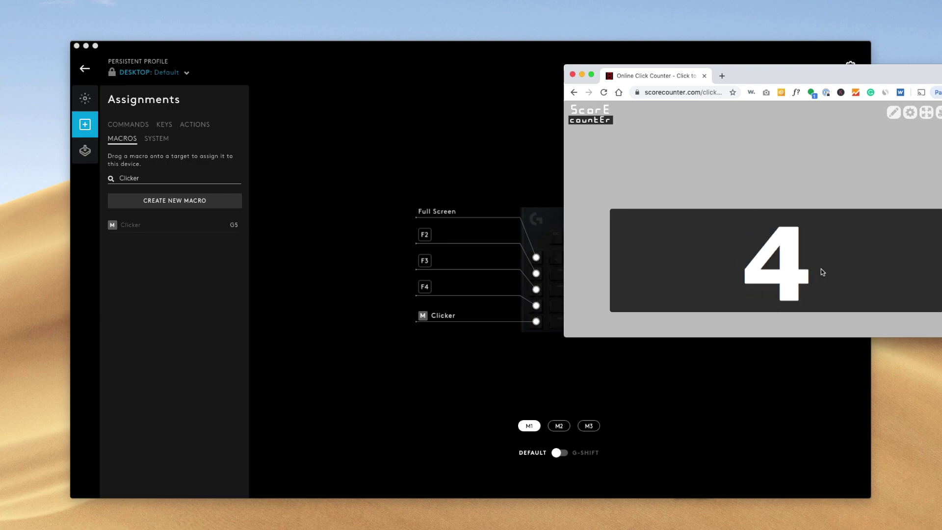
click(821, 270)
click(821, 270)
click(820, 269)
click(782, 265)
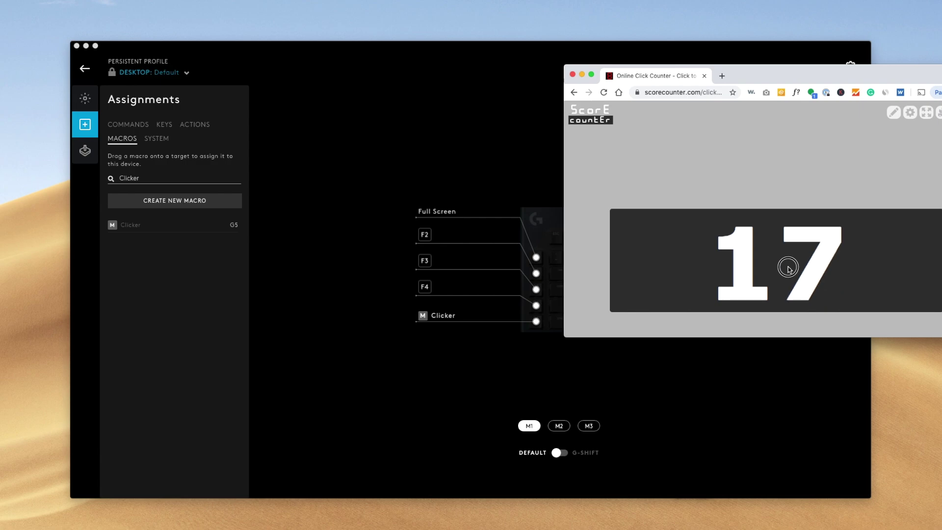
click(788, 268)
click(788, 269)
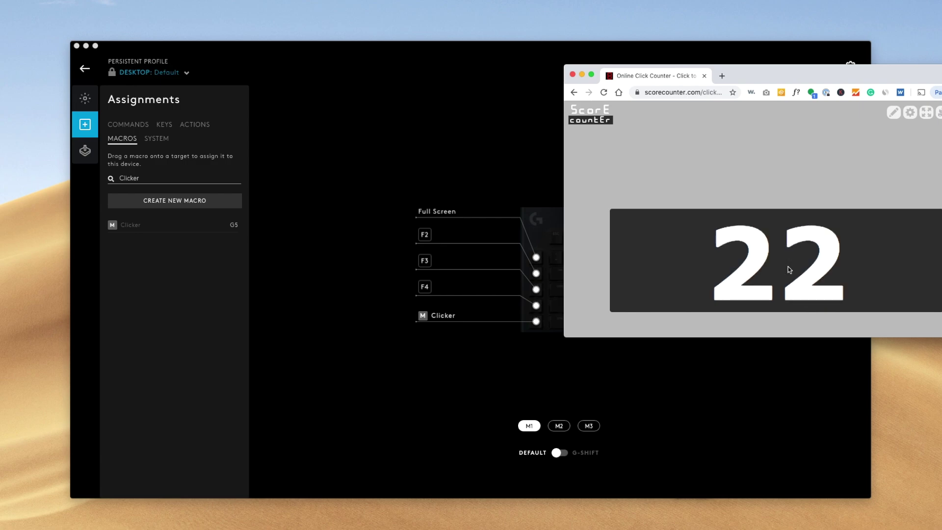
click(787, 269)
click(786, 269)
click(786, 267)
click(788, 268)
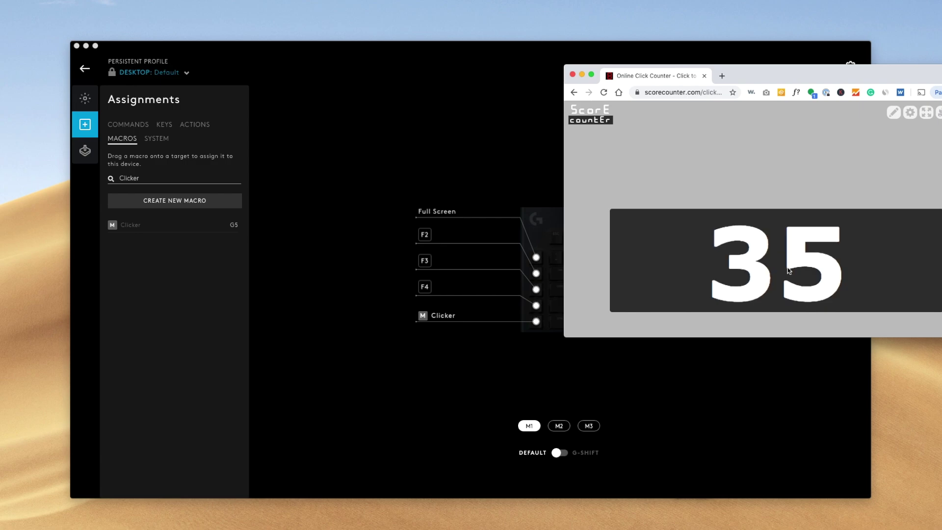
click(788, 269)
click(770, 271)
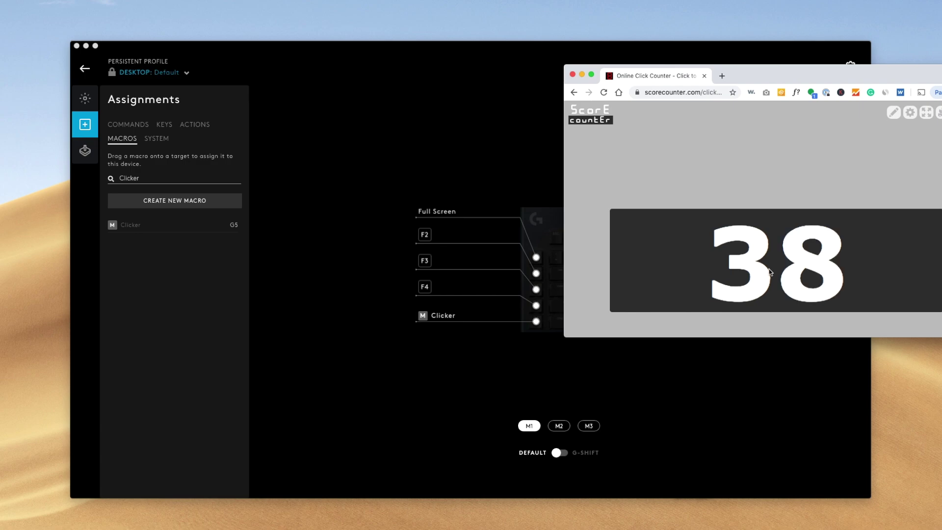
click(759, 265)
click(757, 263)
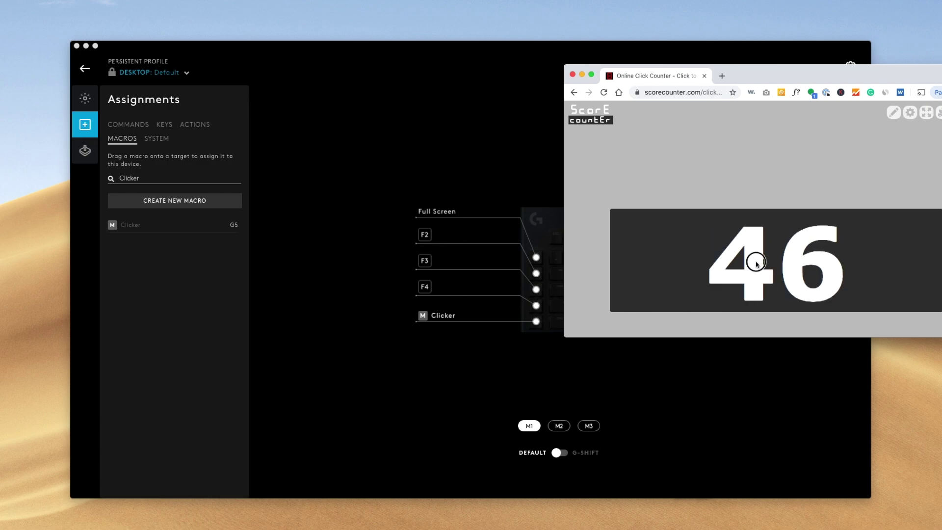
click(756, 262)
click(756, 263)
click(736, 265)
click(713, 267)
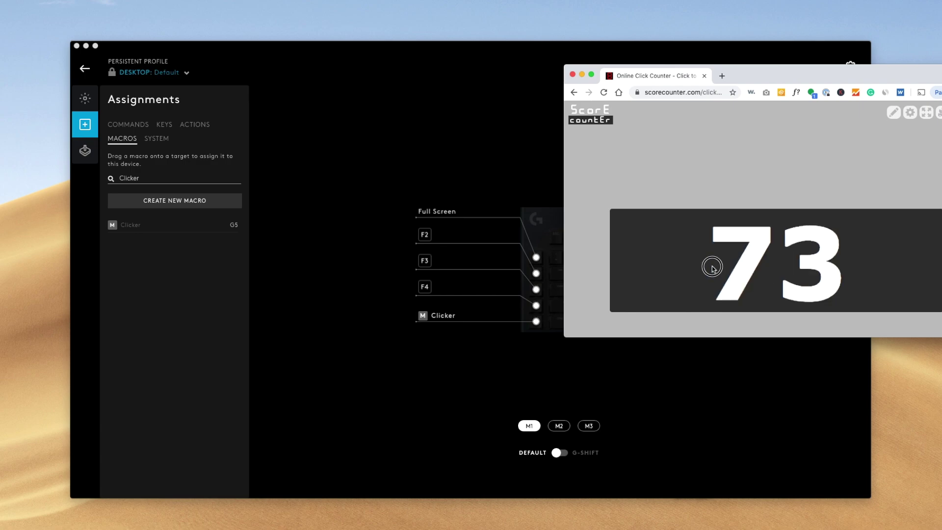
click(712, 268)
click(711, 266)
click(671, 270)
click(664, 275)
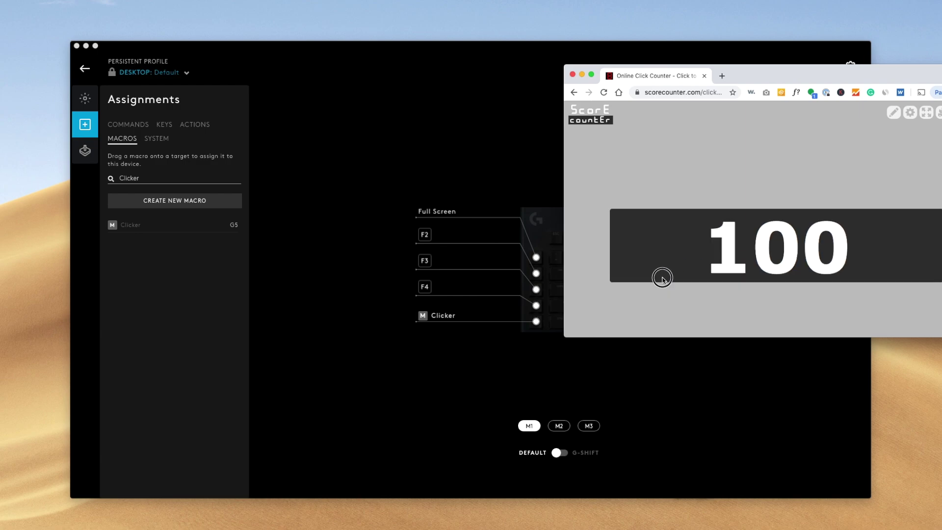
click(686, 254)
click(686, 254)
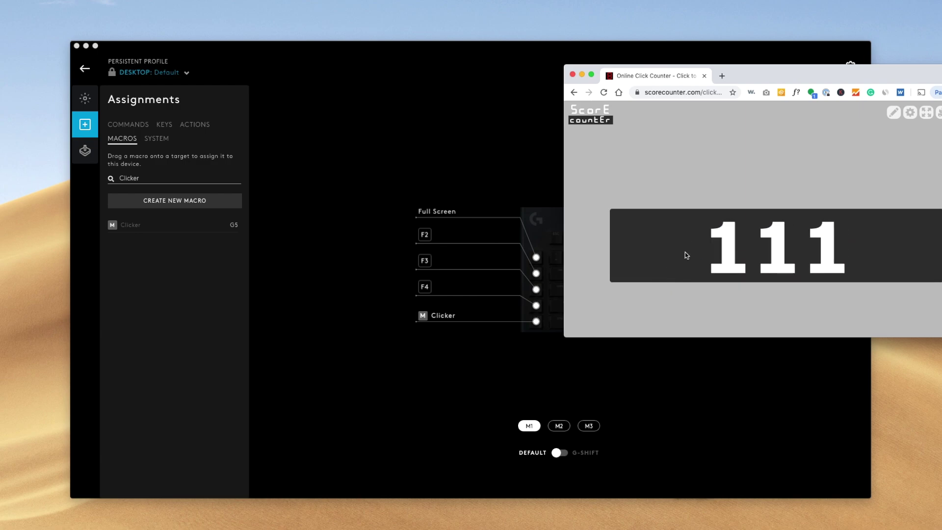
click(686, 254)
click(686, 254)
click(686, 254)
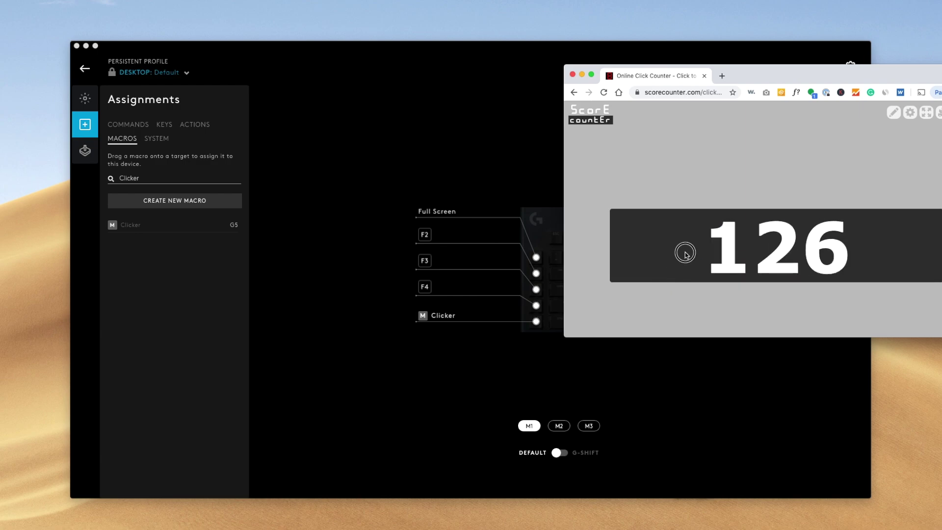
click(686, 254)
click(686, 255)
click(686, 254)
key(super+w)
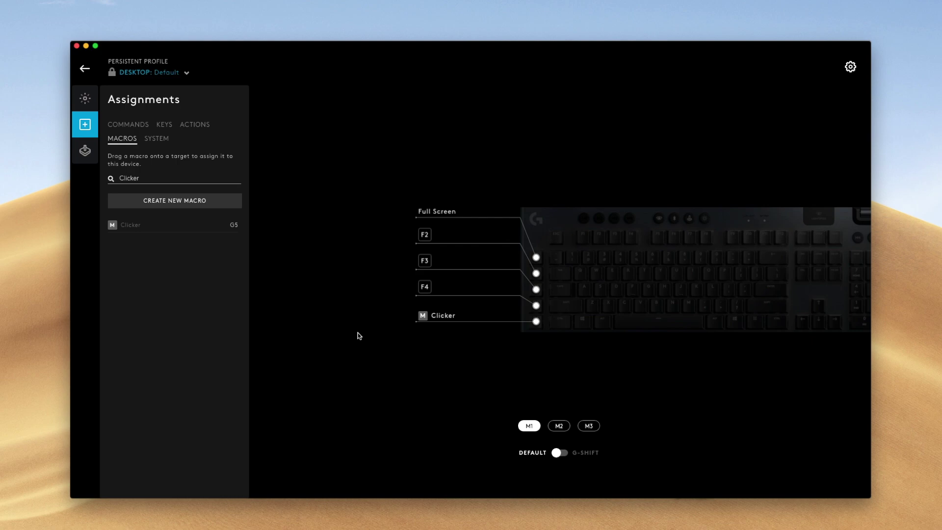
- In the Clicker macro, add a 5000 ms delay after the mouse release
click(158, 228)
click(243, 315)
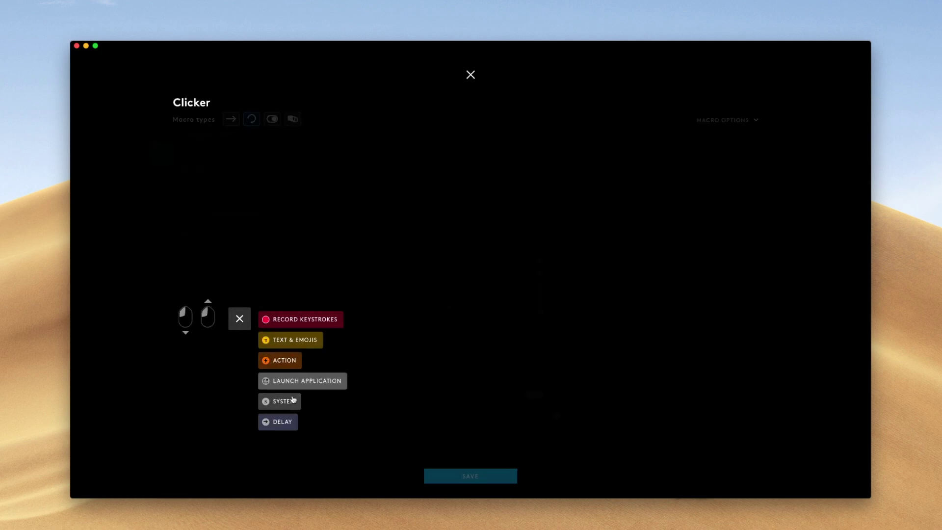
click(276, 421)
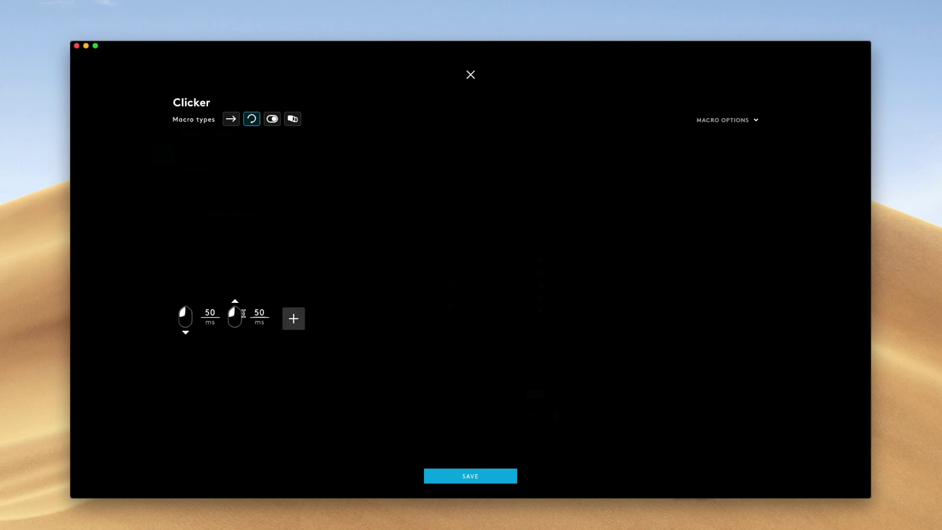
click(211, 312)
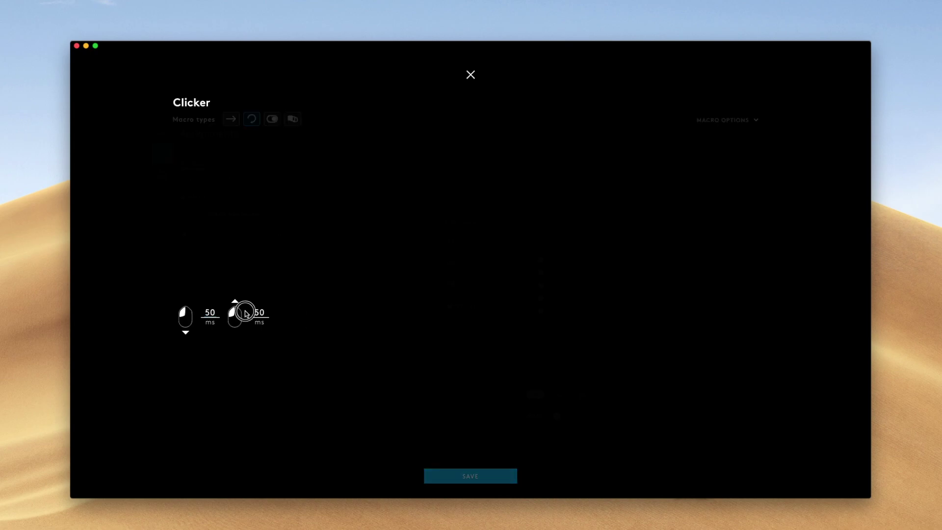
click(259, 313)
text(00)
key(Return)
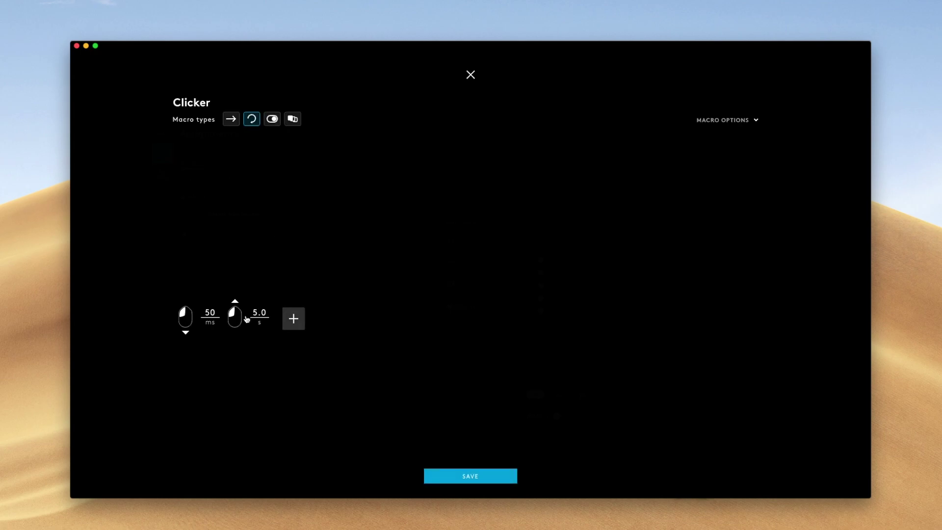
- Record a second left click after the delay, then switch to the Chrome click counter
click(294, 319)
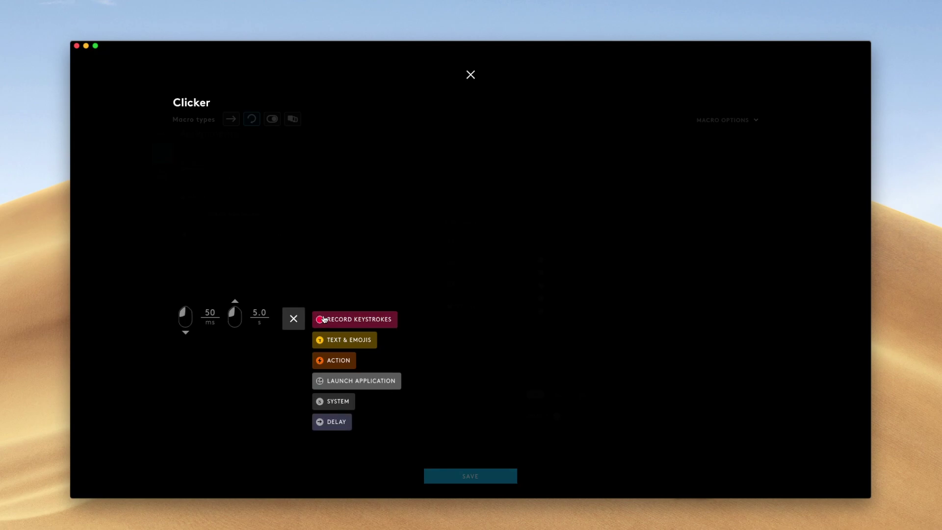
click(339, 320)
click(310, 255)
click(398, 319)
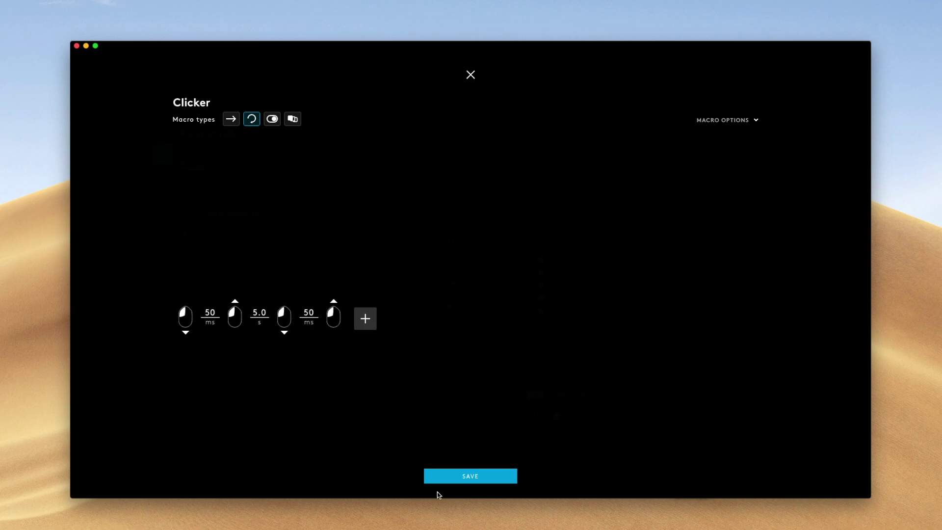
key(super+Tab)
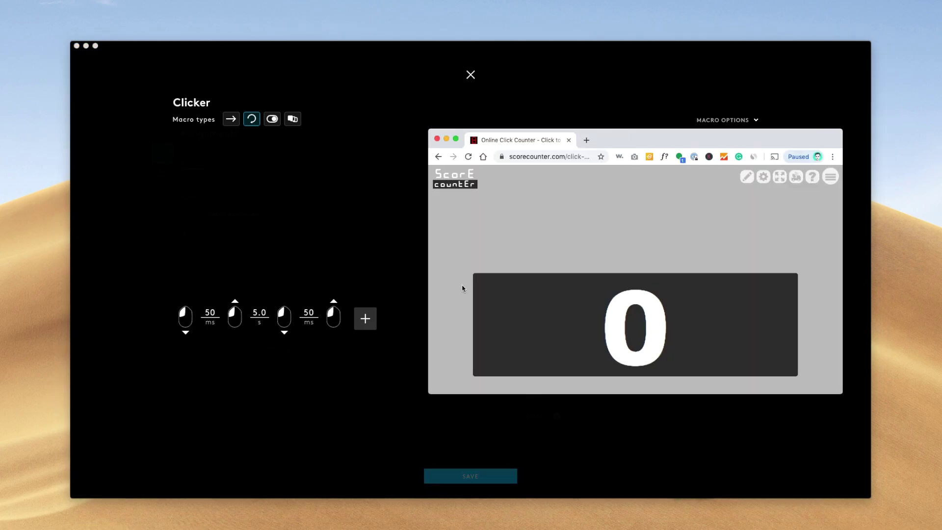
- Run the revised Clicker on the counter, which climbs slowly from 0 to 6
click(602, 283)
click(609, 315)
click(608, 315)
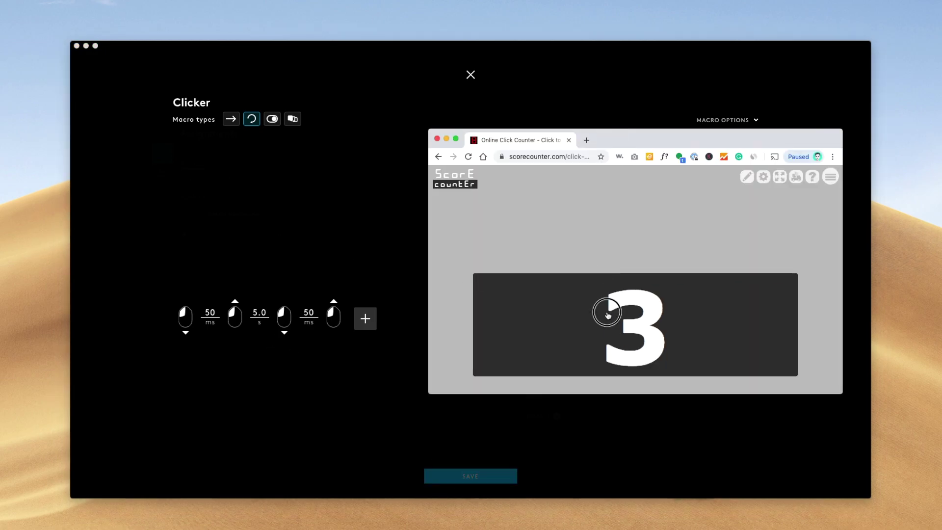
click(606, 316)
click(598, 321)
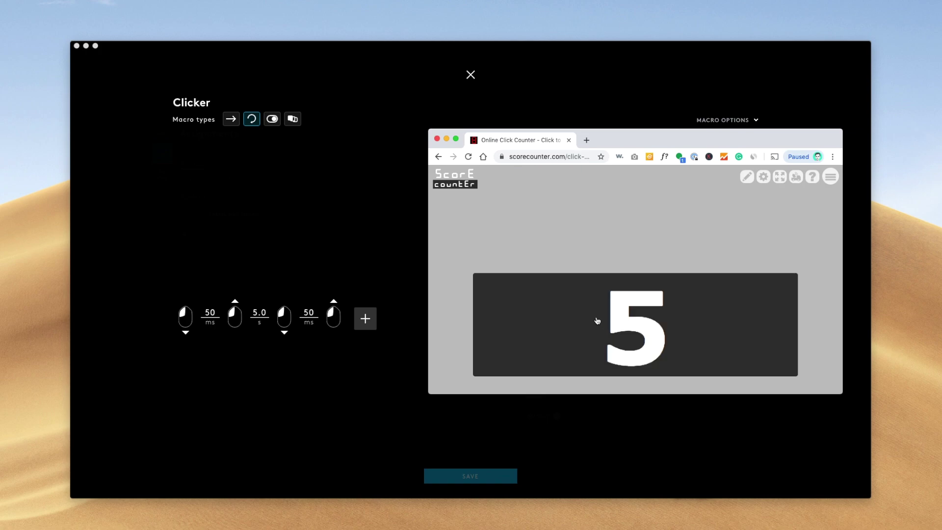
click(546, 317)
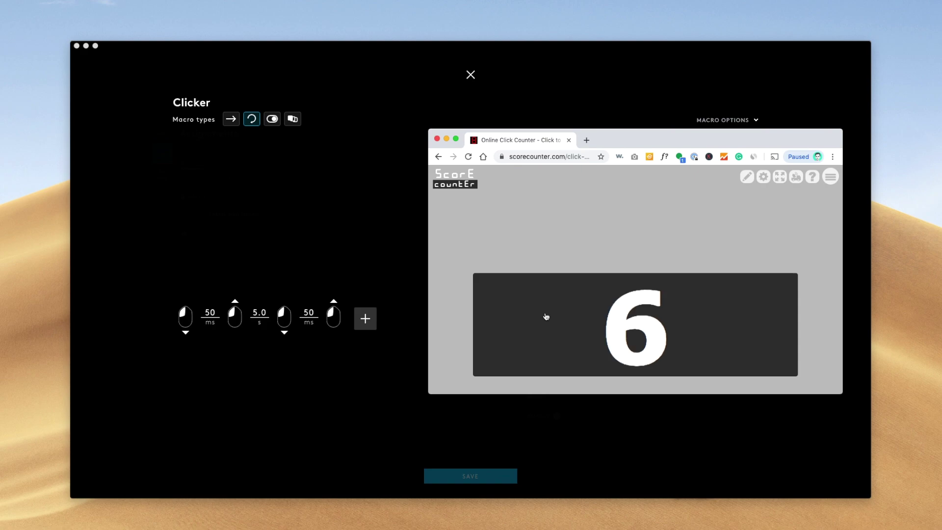
- Add a text step containing 'hello' to the Clicker macro
click(331, 236)
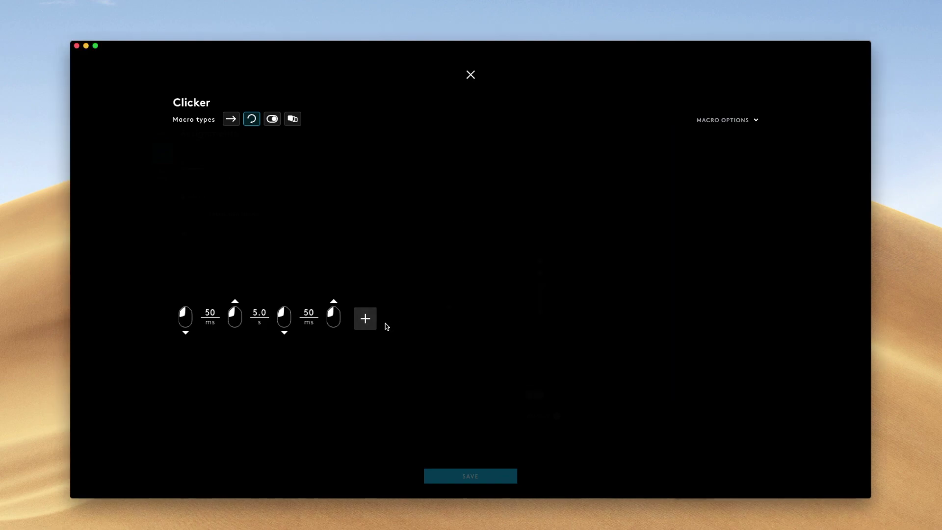
click(365, 319)
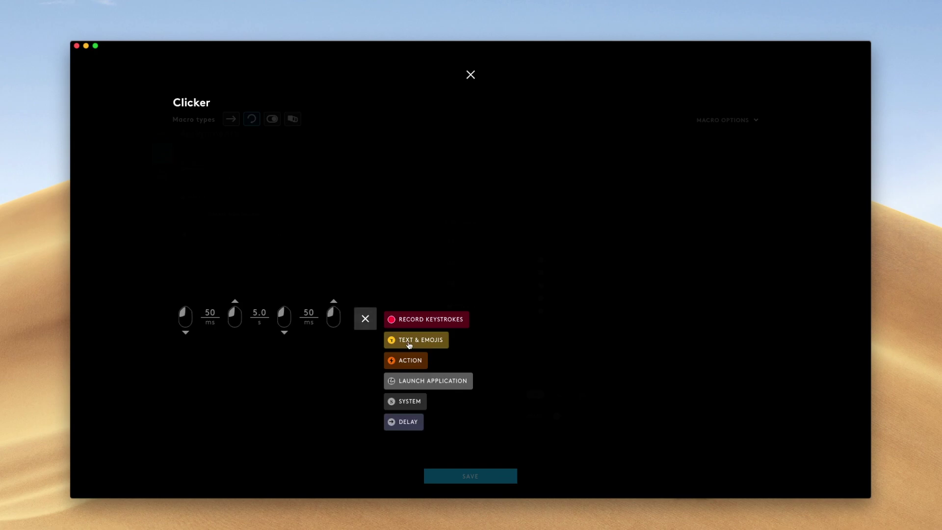
click(409, 345)
text(type)
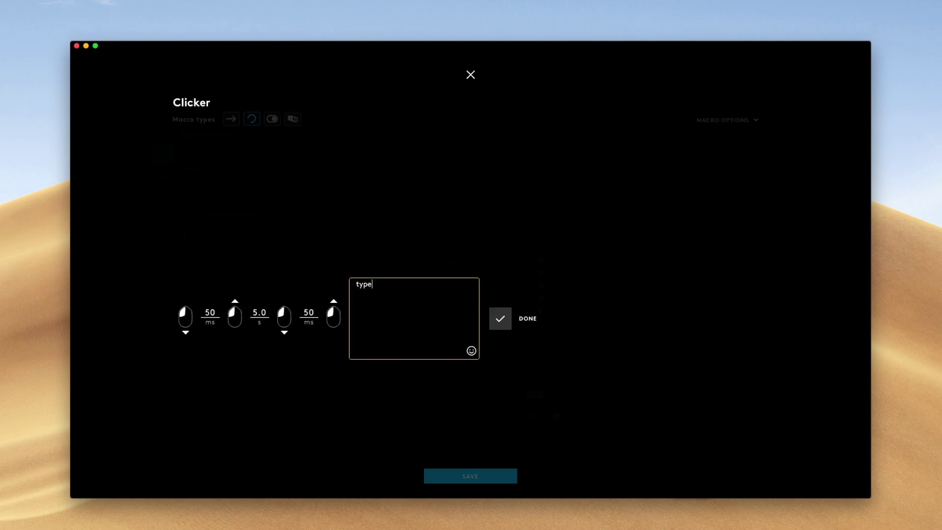
key(BackSpace)
key(BackSpace)
key(BackSpace)
key(BackSpace)
text(hello)
click(503, 320)
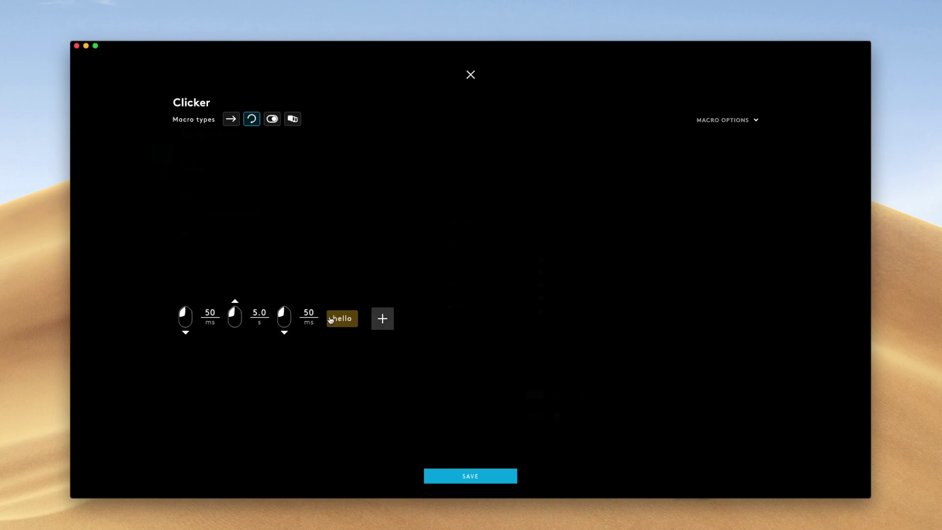
- Delete the delay and mouse press/release steps, then move hello before the 50 ms delay
click(309, 322)
click(286, 325)
click(260, 321)
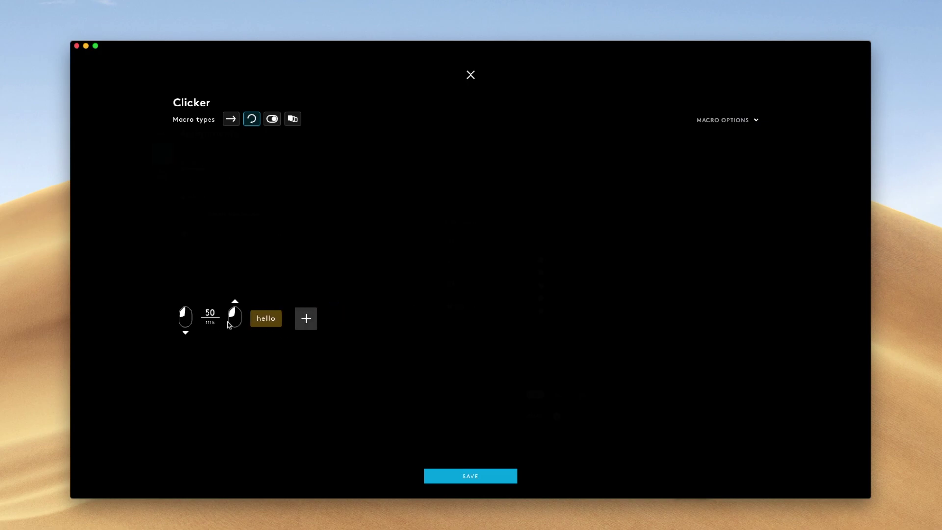
click(230, 324)
drag(237, 321, 202, 321)
- Begin adding a system command step, then cancel it without changes
click(309, 319)
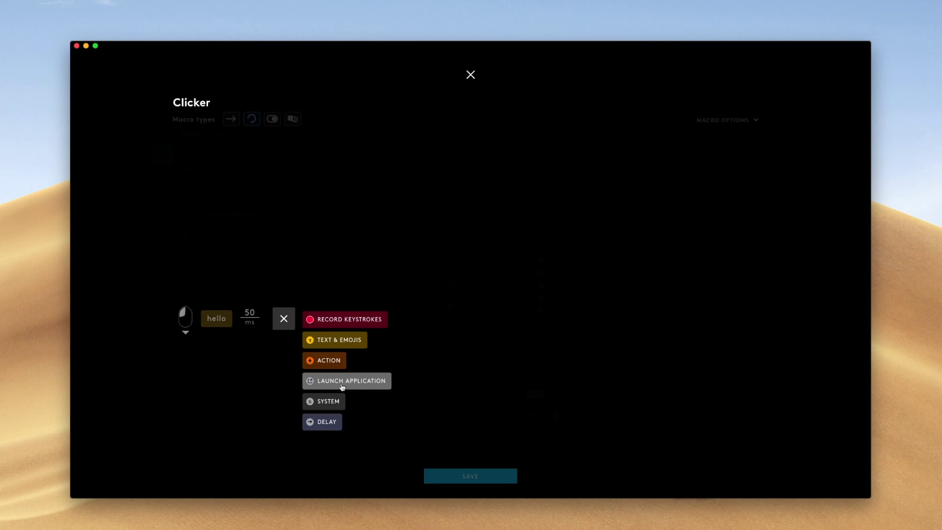
click(329, 400)
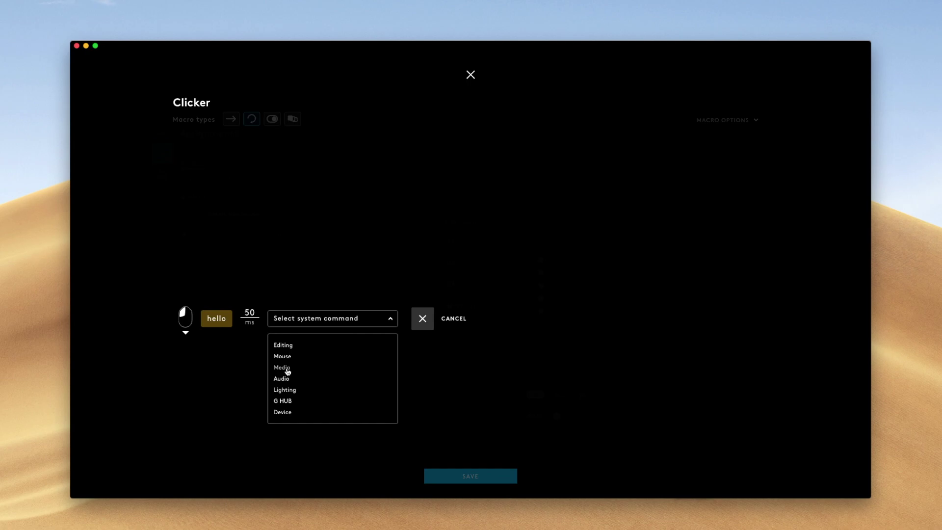
click(412, 318)
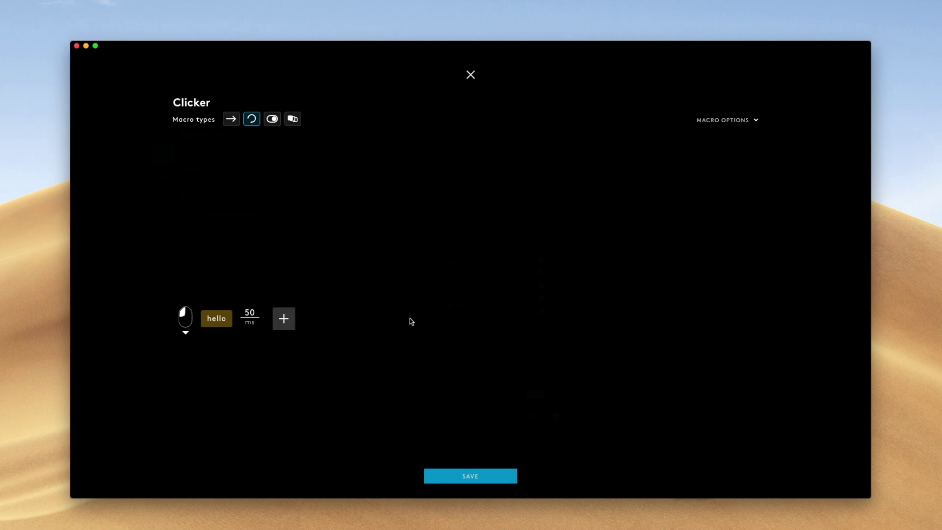